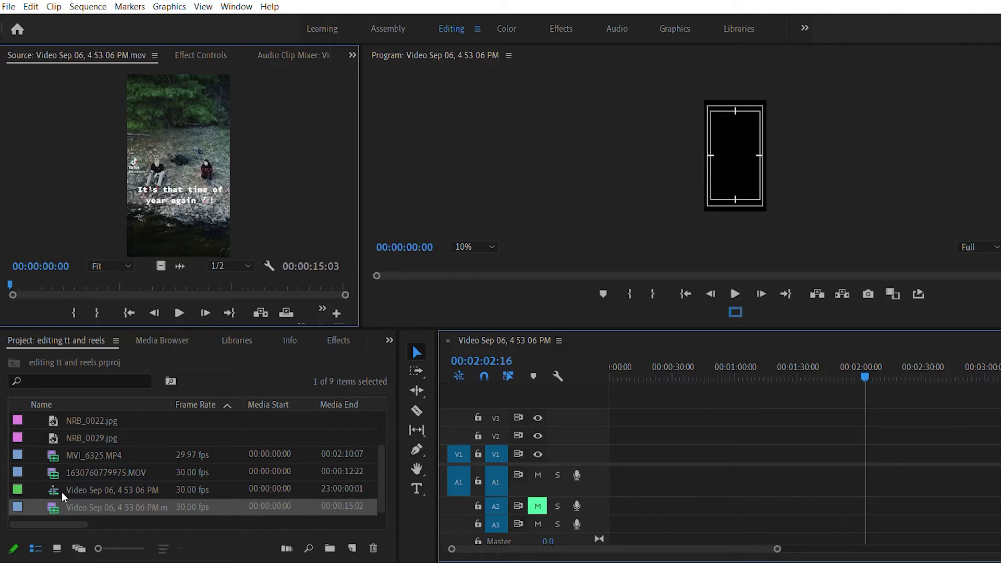
Step: Place the Video Sep 06 reference video at the start of tracks V1 and A1, enlarged in the timeline view
left_click_drag(62, 503, 603, 451)
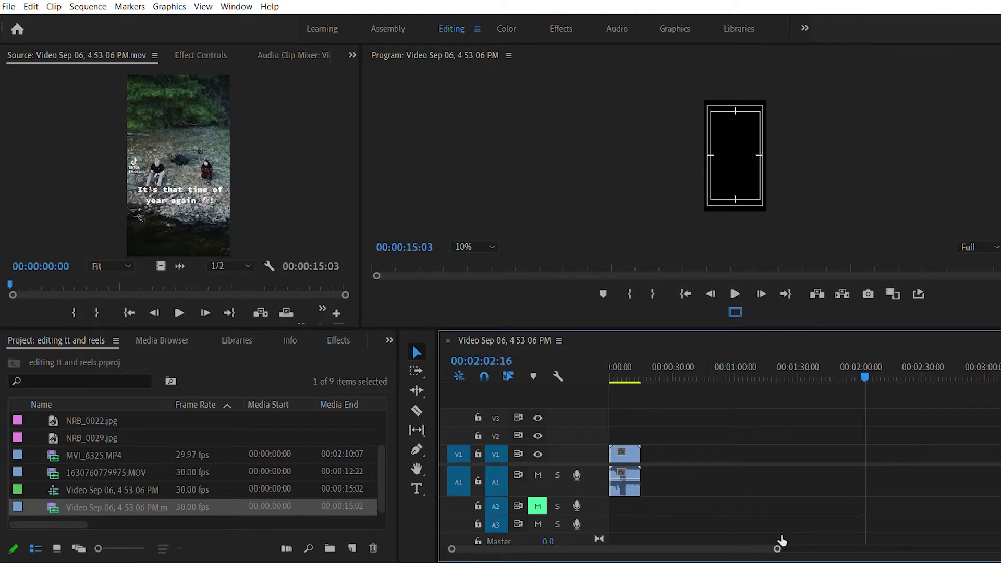
left_click_drag(780, 541, 691, 548)
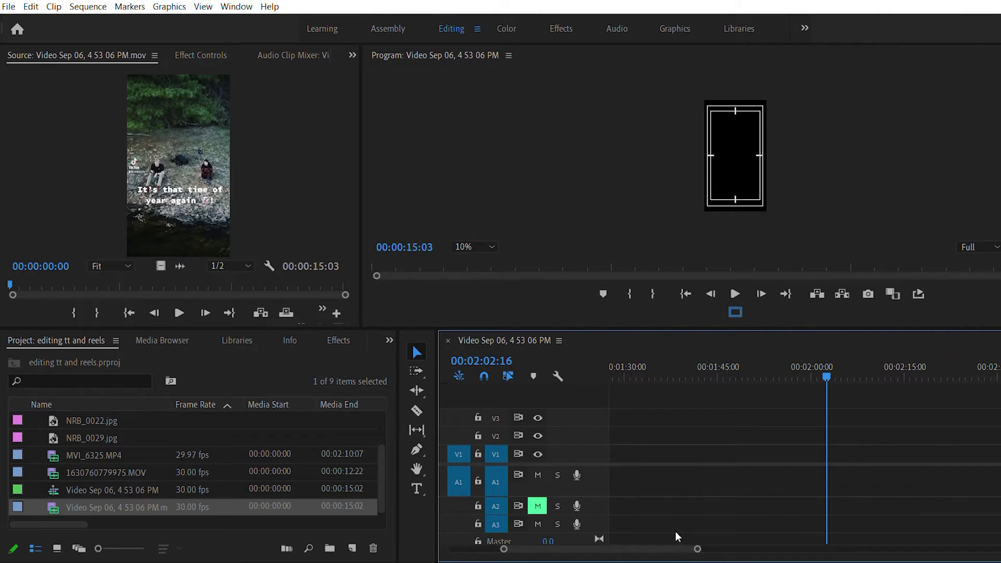
scroll(618, 521, "up", 5)
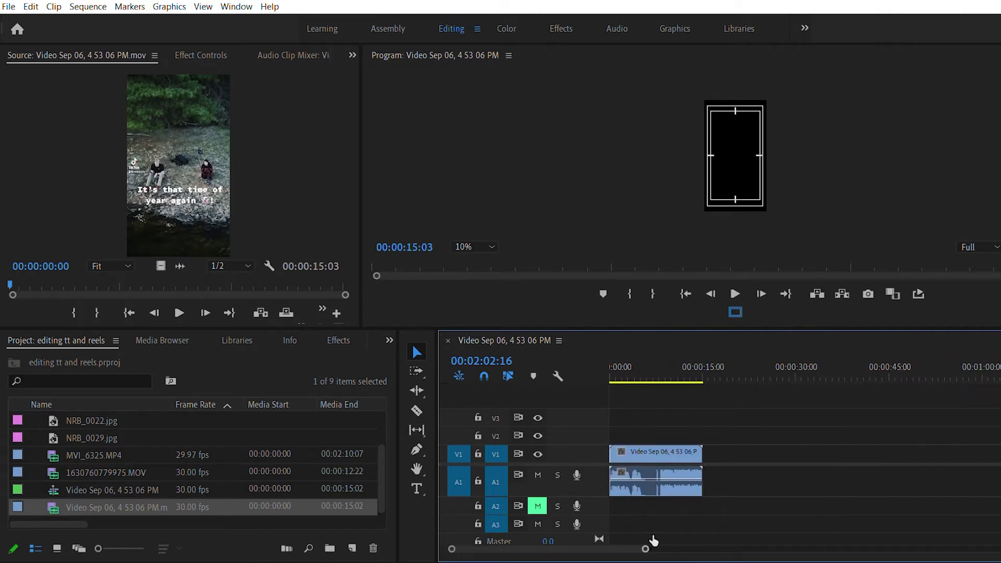
left_click_drag(654, 541, 550, 537)
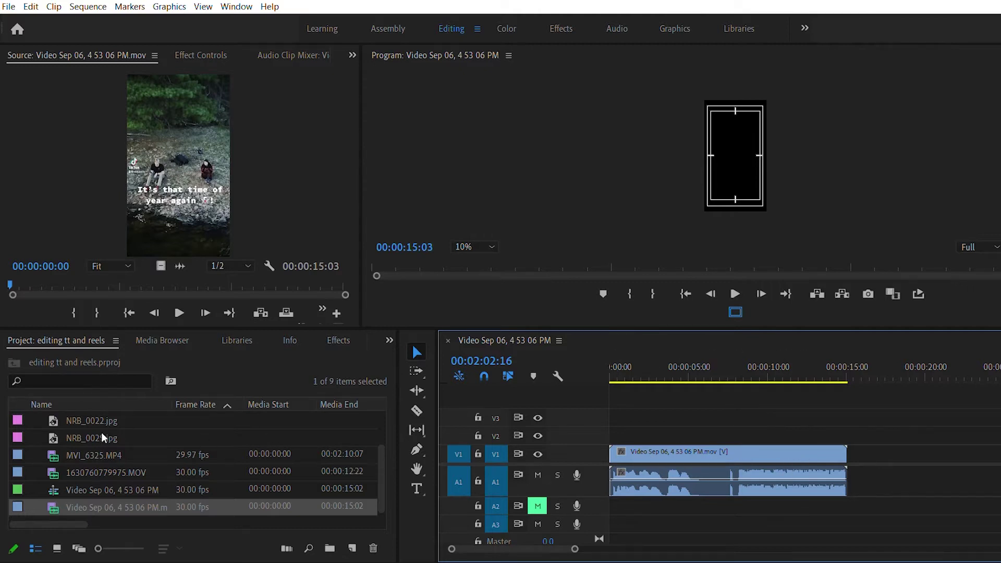
Step: Preview MVI_6325.MP4 and 1630760779975.MOV, then place the marked part of 1630760779975.MOV at the start of track V2
double_click(52, 454)
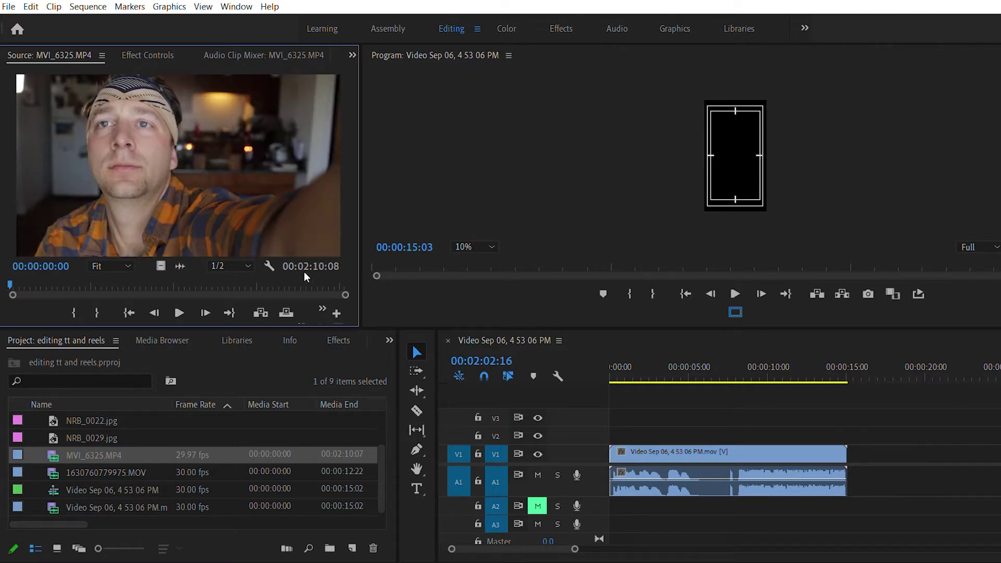
left_click(53, 464)
double_click(53, 463)
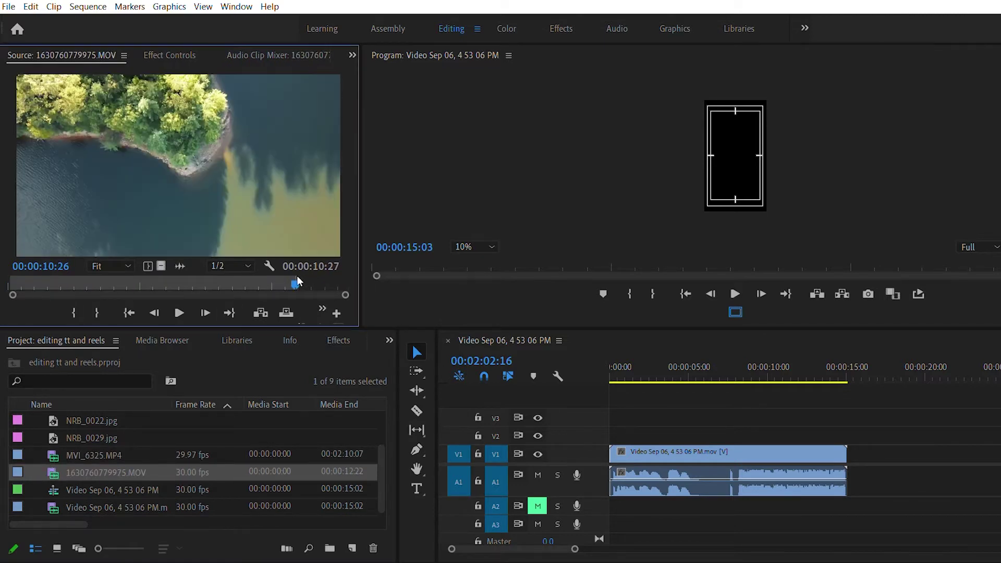
left_click_drag(605, 326, 603, 421)
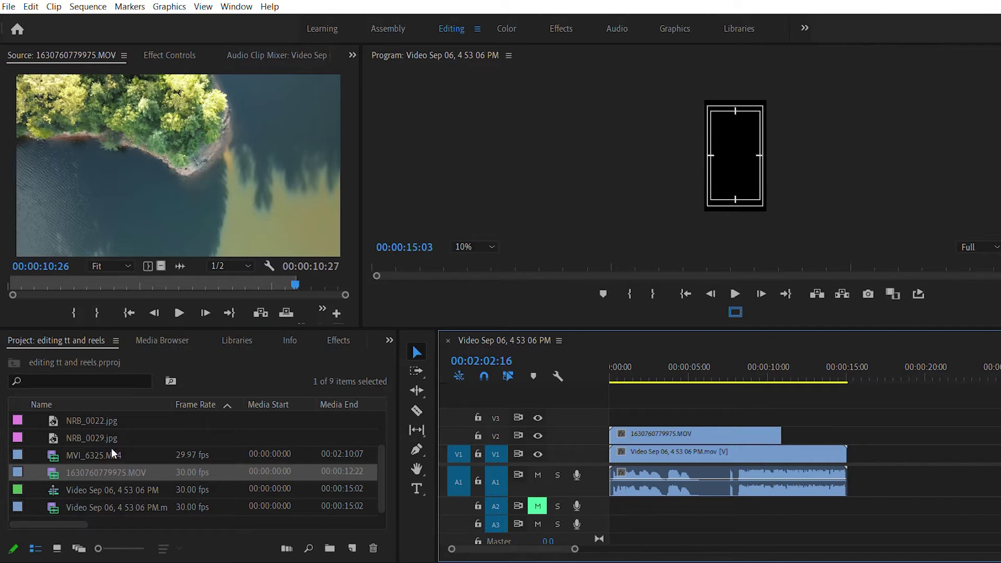
Step: Add the five NRB photos in a row on track V2, directly after the 1630760779975.MOV clip
scroll(82, 424, "up", 3)
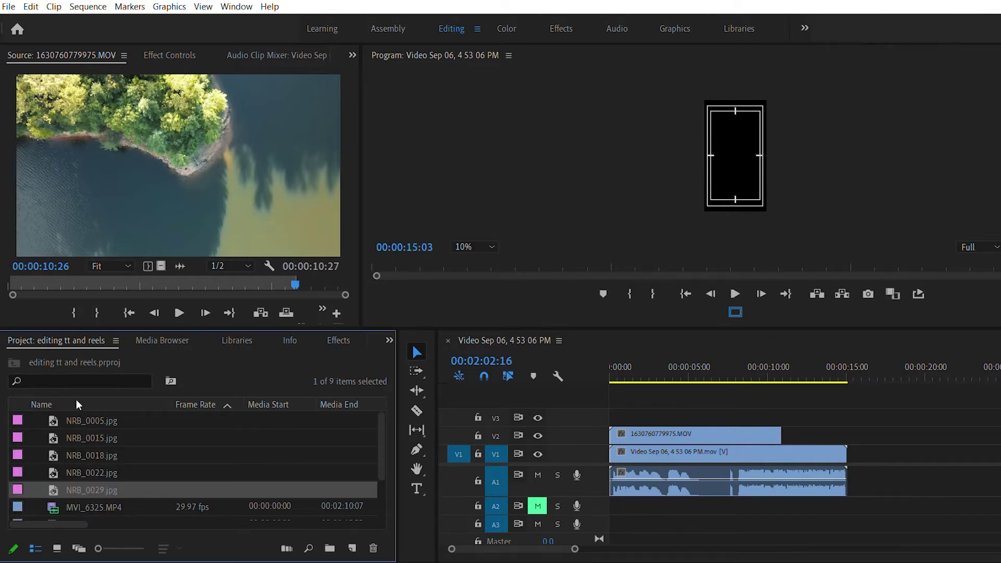
left_click(74, 414, "shift")
left_click_drag(254, 395, 886, 434)
left_click_drag(999, 433, 986, 422)
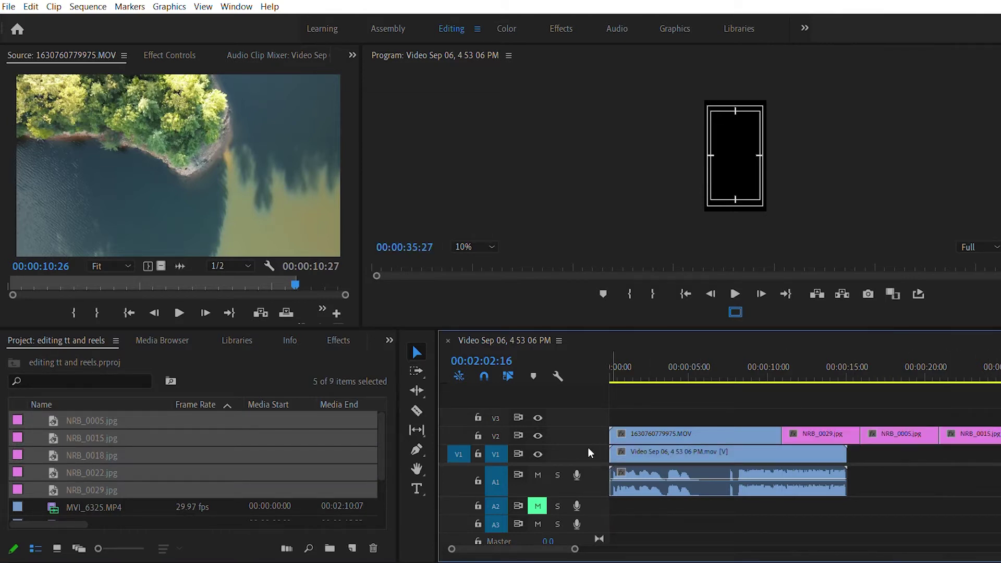
Step: Hide track V2, play the reference video from the start, and mute audio track A1
left_click(538, 435)
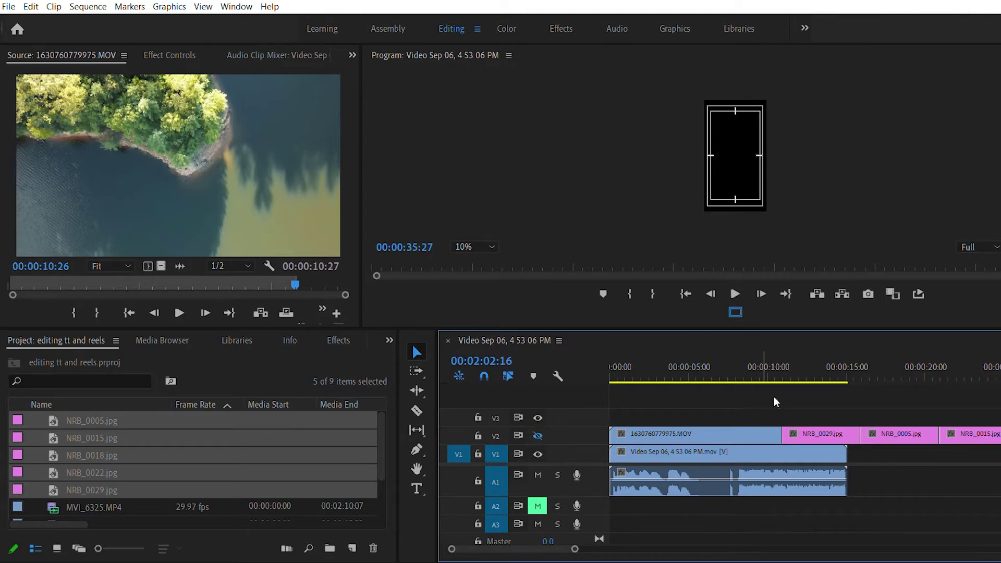
left_click_drag(622, 349, 605, 351)
key("space")
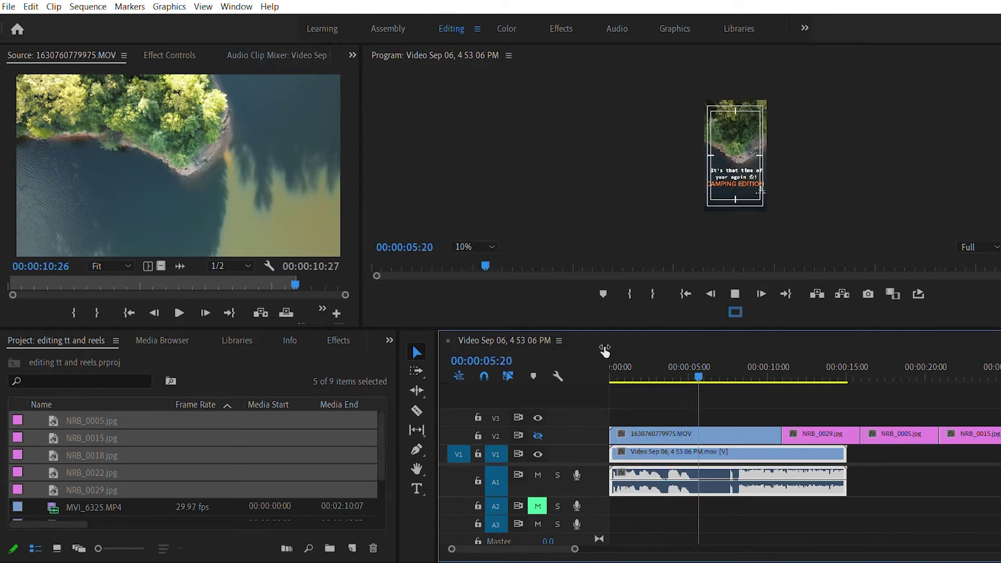
key("space")
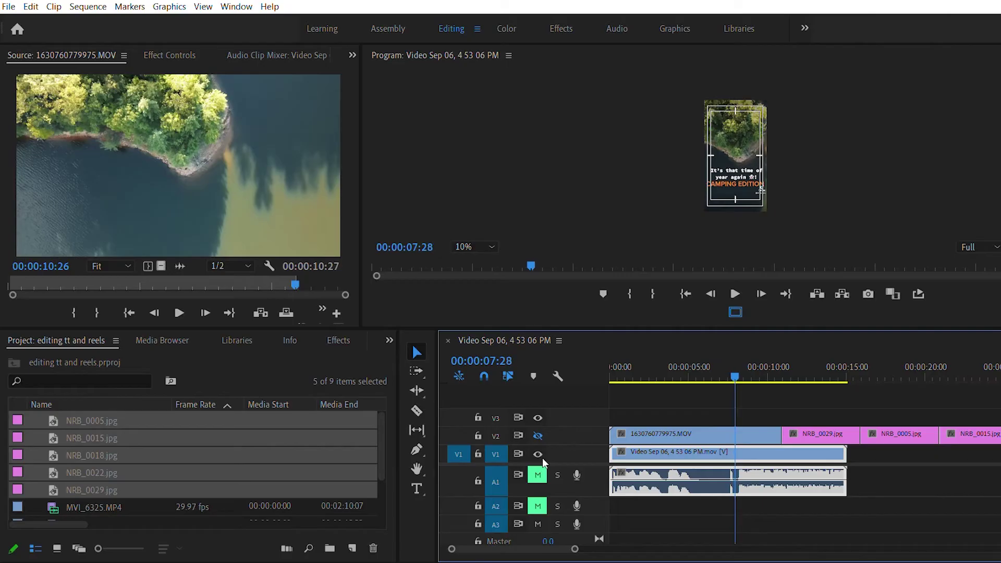
Step: Locate the frame where the first ghost photo appears and cut the reference clip there, at 00:00:08:07
key("Right")
key("Right")
key("Right")
key("Right")
key("Right")
key("Right")
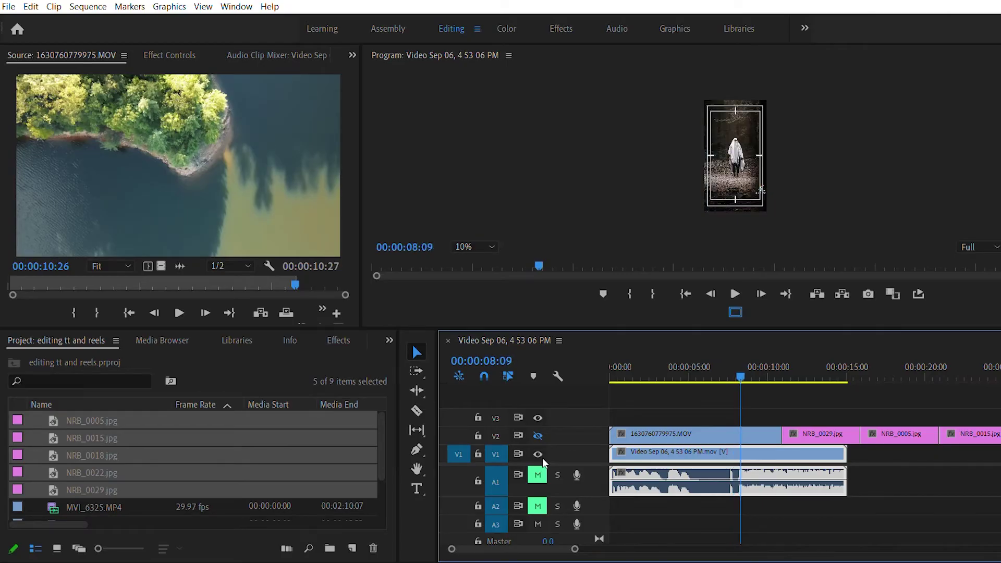
key("Left")
key("Left")
key("Left")
key("Left")
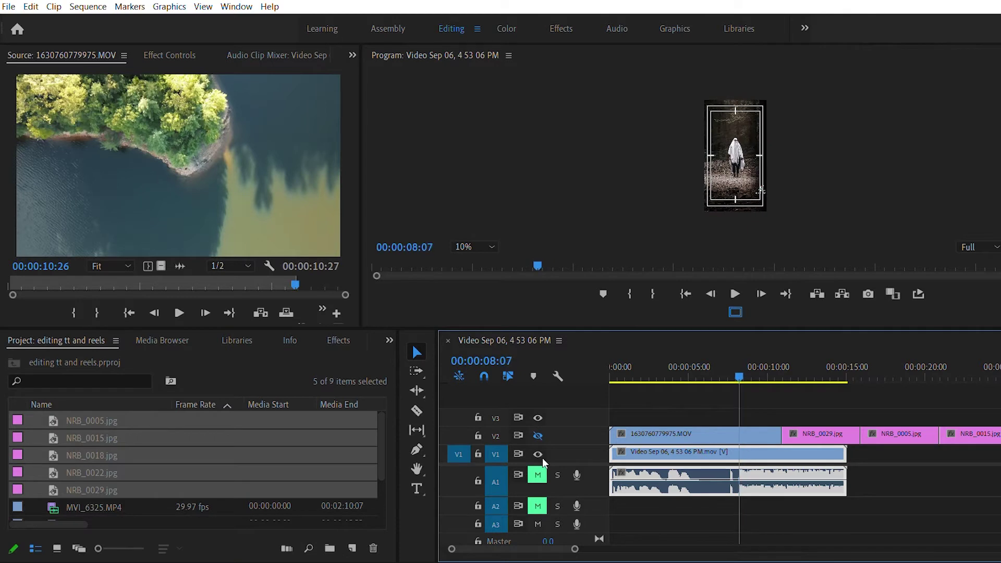
key("Right")
key("c")
left_click(747, 446)
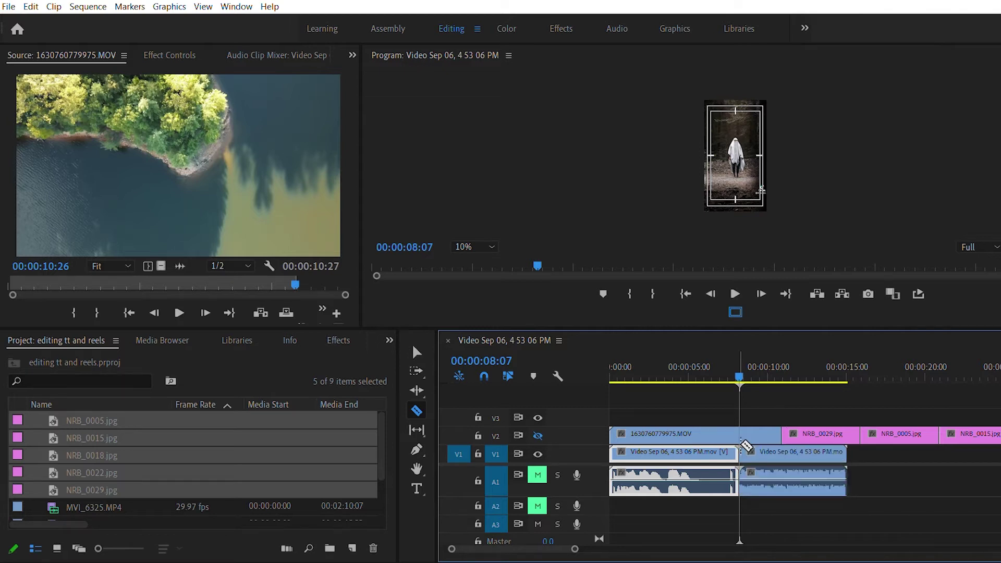
Step: Cut the reference clip at the next photo change, at 00:00:09:13
key("space")
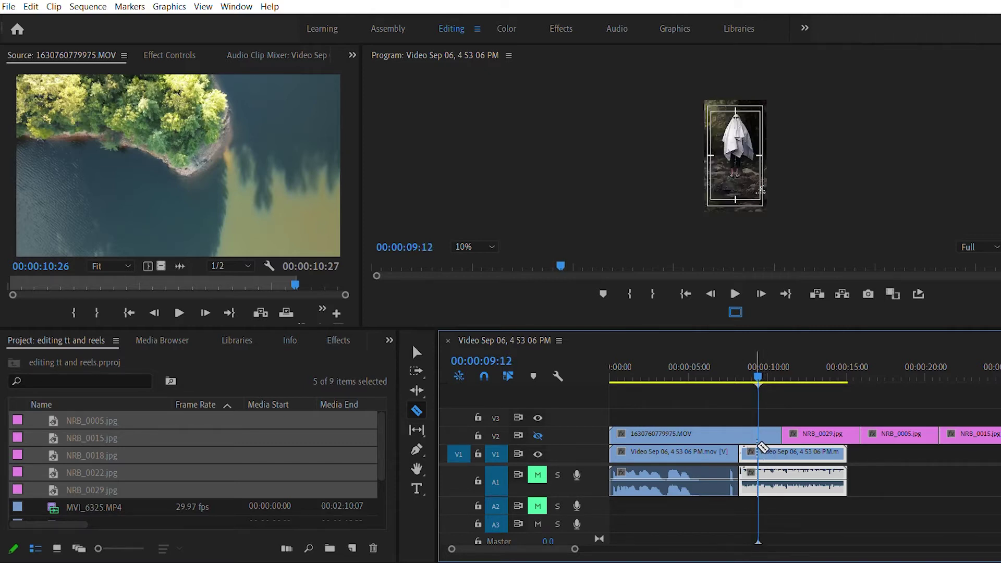
key("Right")
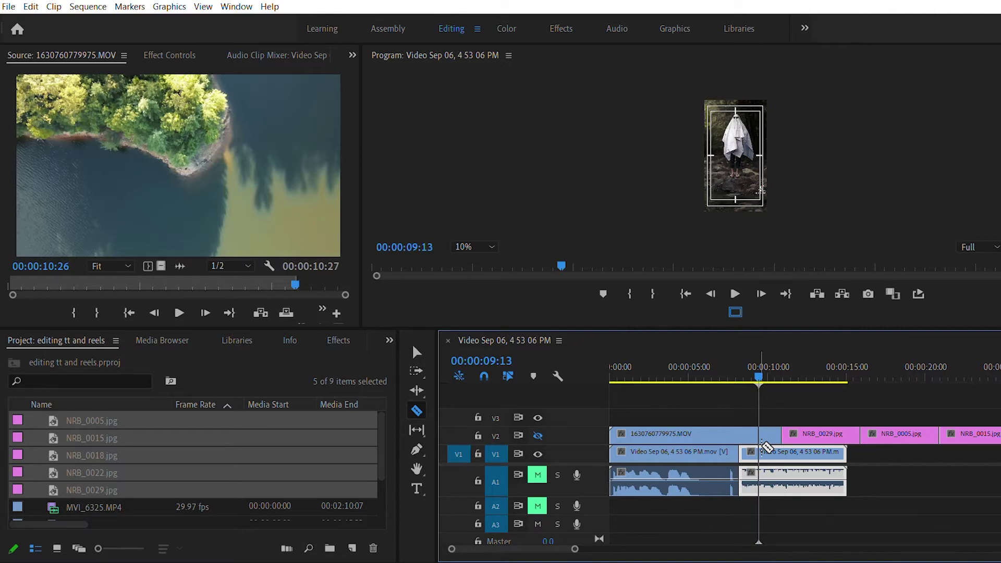
left_click(767, 447)
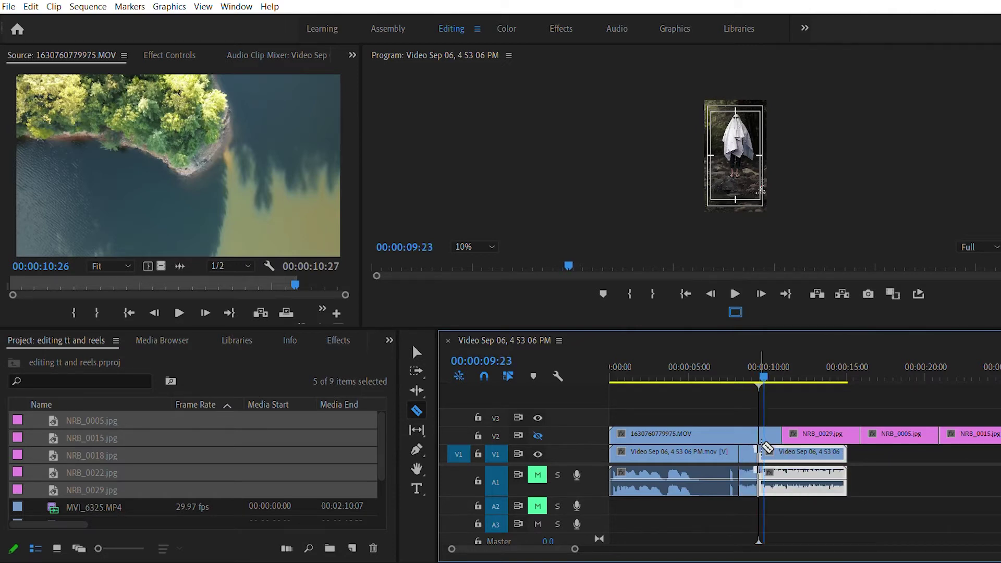
Step: Step through frames to the following photo change and cut the reference clip at 00:00:10:15
key("Right")
key("Left")
key("Left")
key("Right")
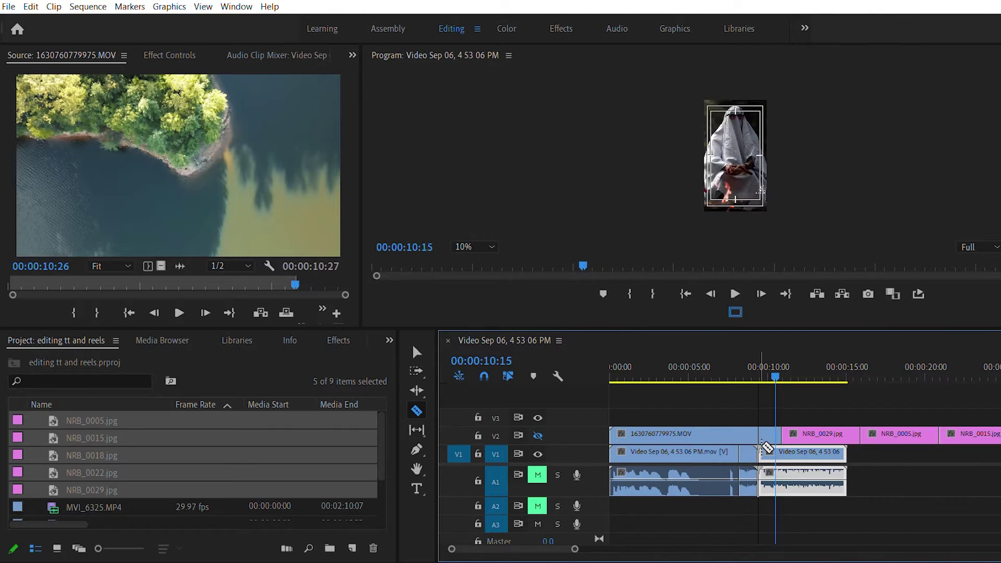
left_click(777, 448)
Step: Find the next image change and cut the reference clip at 00:00:11:21
key("Right")
key("space")
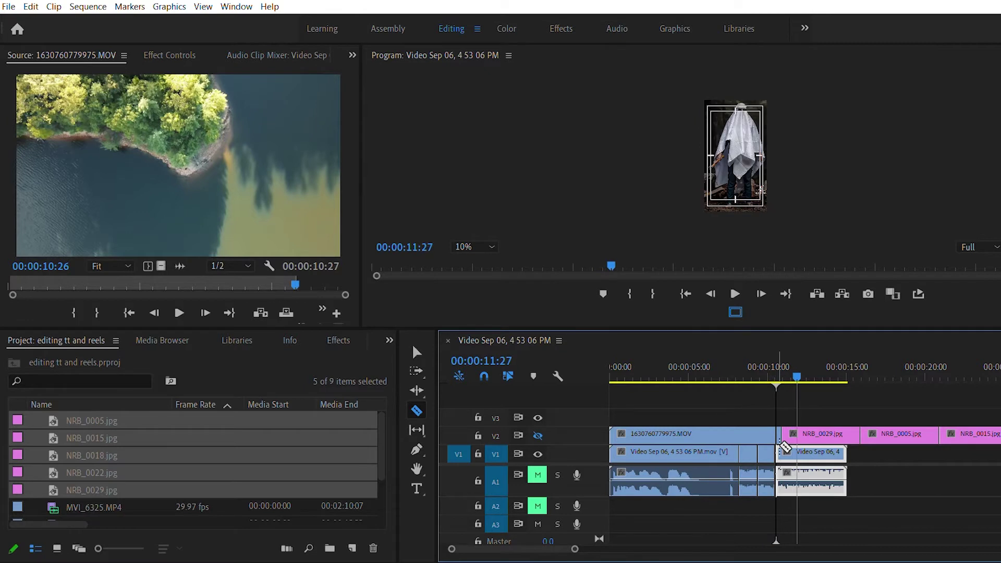
key("Left")
key("Left")
key("Left")
key("Left")
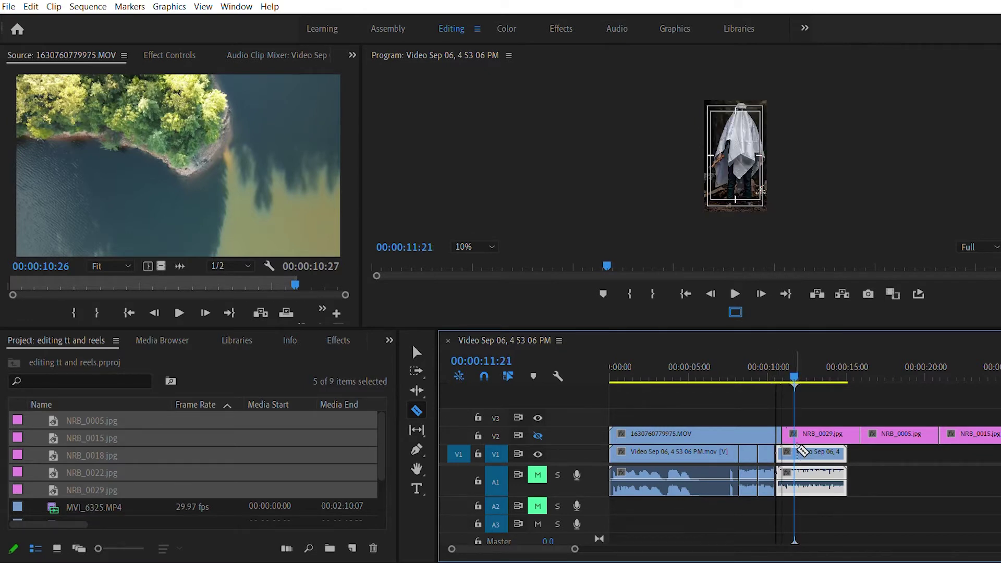
left_click(796, 450)
Step: Cut the reference clip at the final photo change after 00:00:12:02, and return to the Selection tool
key("Right")
key("Right")
key("Right")
key("Right")
key("Right")
key("Right")
key("Right")
key("Right")
key("Right")
key("Right")
key("Right")
key("Right")
key("Right")
key("Right")
key("Right")
key("Right")
key("Right")
key("Right")
key("Right")
key("Right")
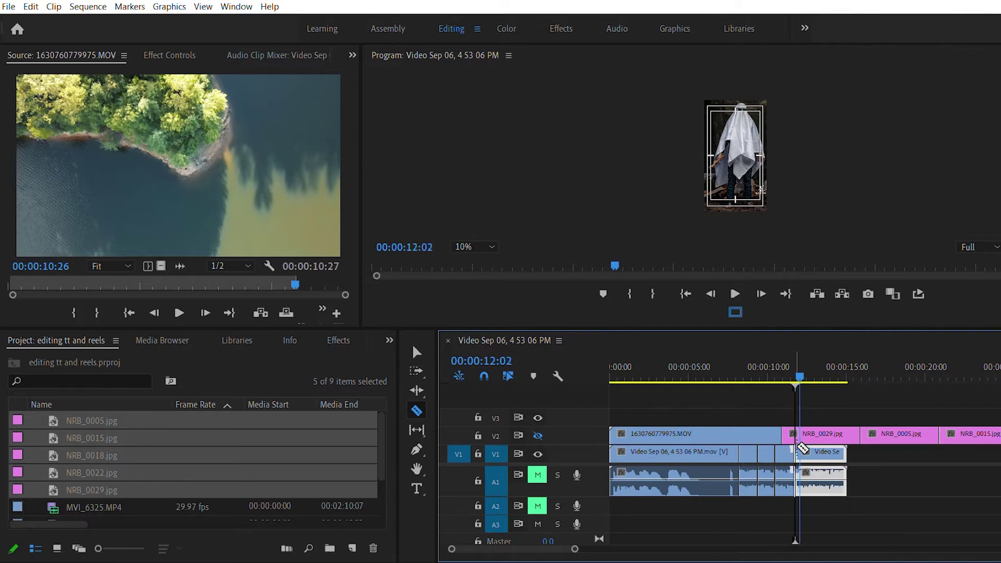
key("Left")
key("Right")
left_click(817, 453)
key("v")
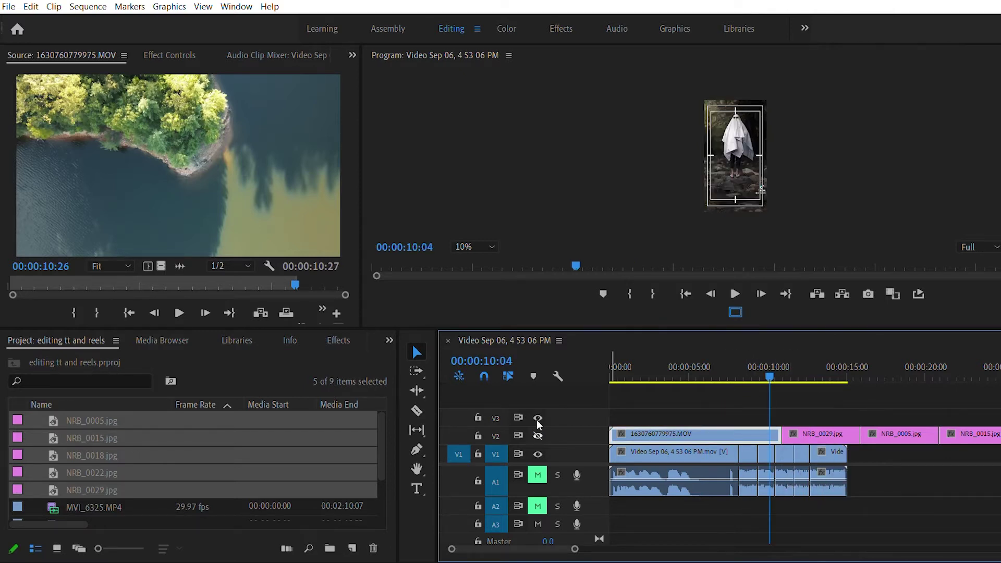
Step: Show track V2 again and scale up the 1630760779975.MOV clip until it fills the vertical frame
key("ctrl+z")
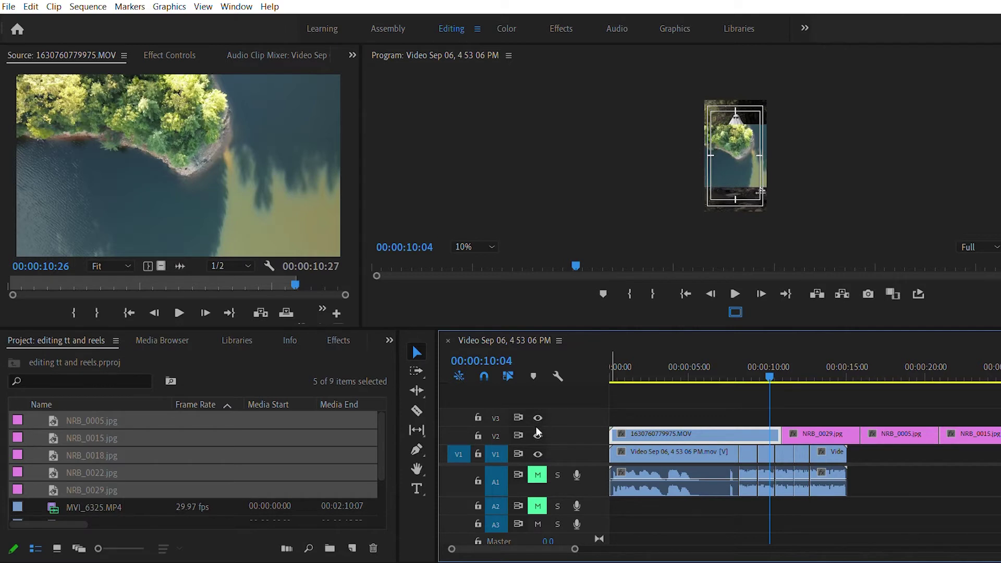
left_click(735, 147)
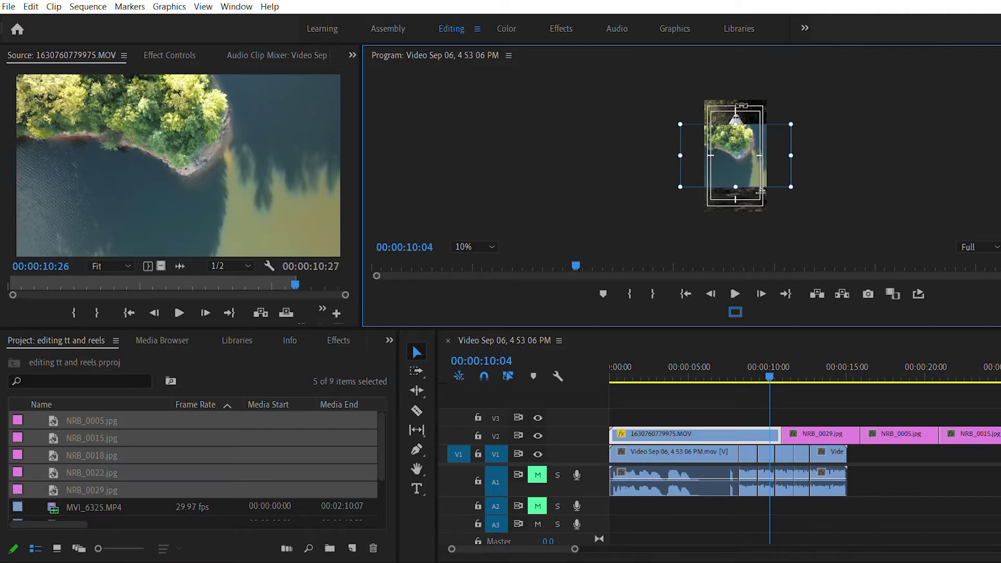
left_click_drag(745, 118, 744, 116)
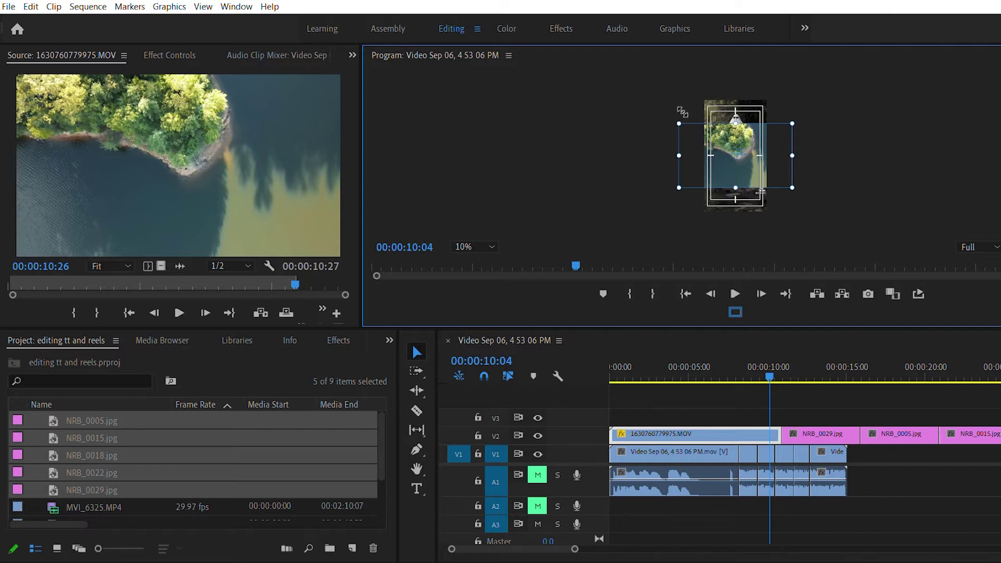
left_click_drag(682, 111, 640, 86)
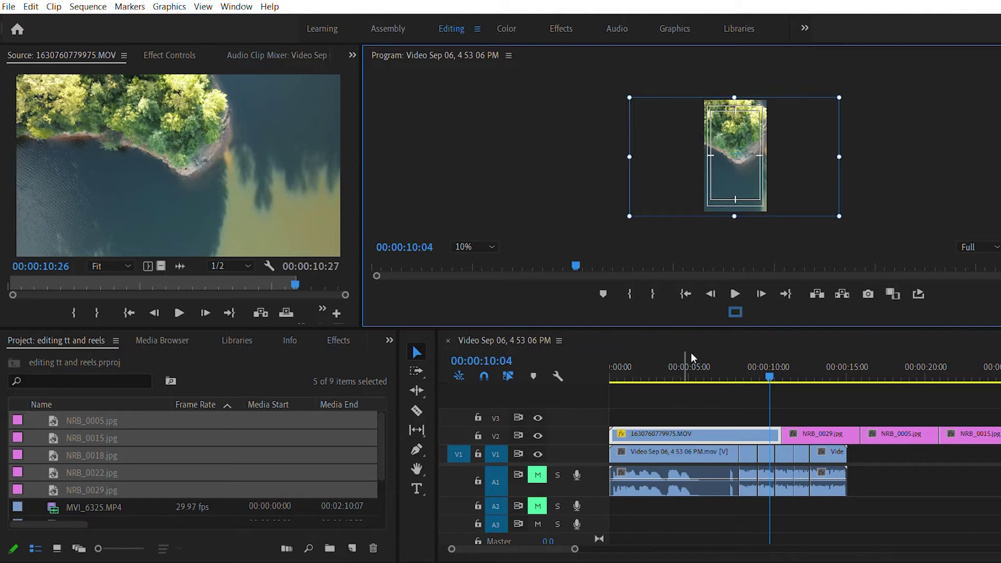
Step: Trim the 1630760779975.MOV clip on V2 so it spans from the sequence start to the reference's first cut
left_click(631, 362)
left_click_drag(613, 356, 667, 366)
left_click(667, 368)
left_click_drag(627, 425, 686, 425)
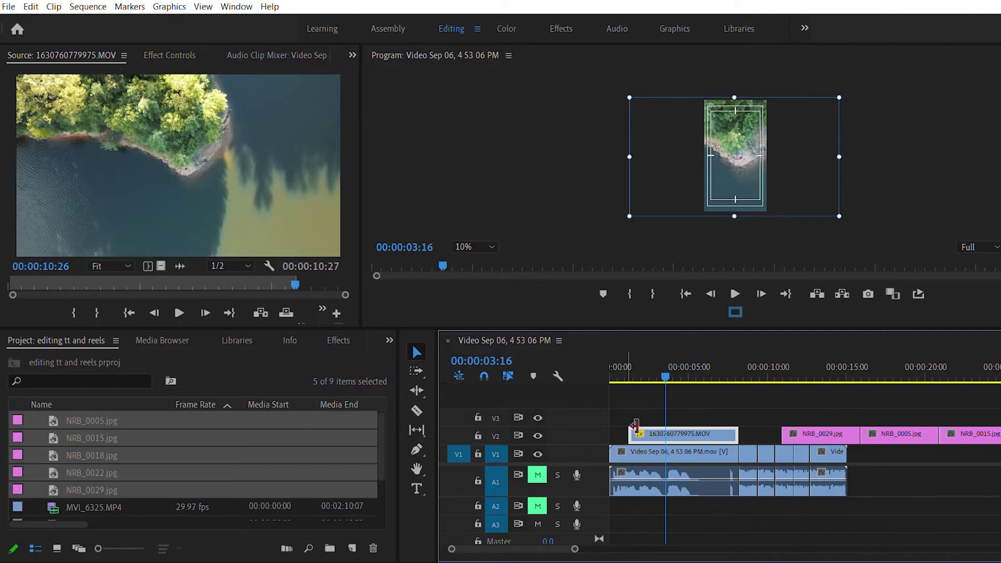
left_click_drag(635, 425, 611, 425)
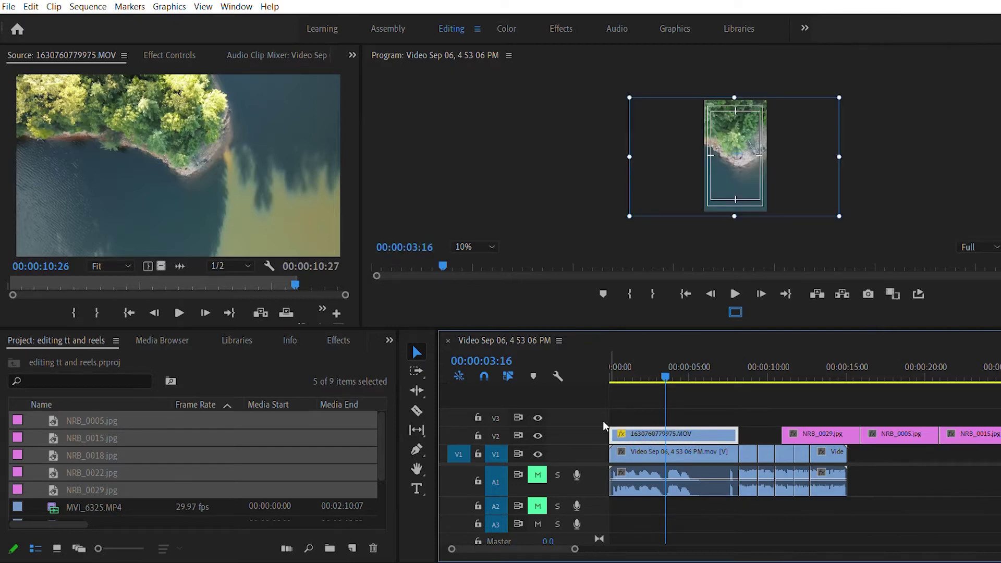
Step: Play back the sequence, move NRB_0029.jpg directly after the 1630760779975.MOV clip, and set the photo's scale to 57
key("Home")
key("space")
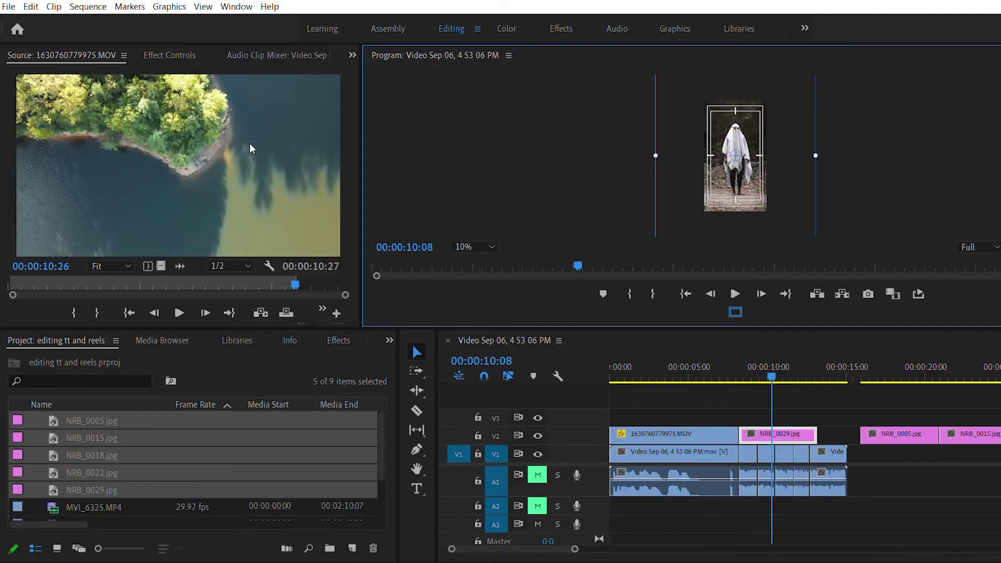
left_click(166, 55)
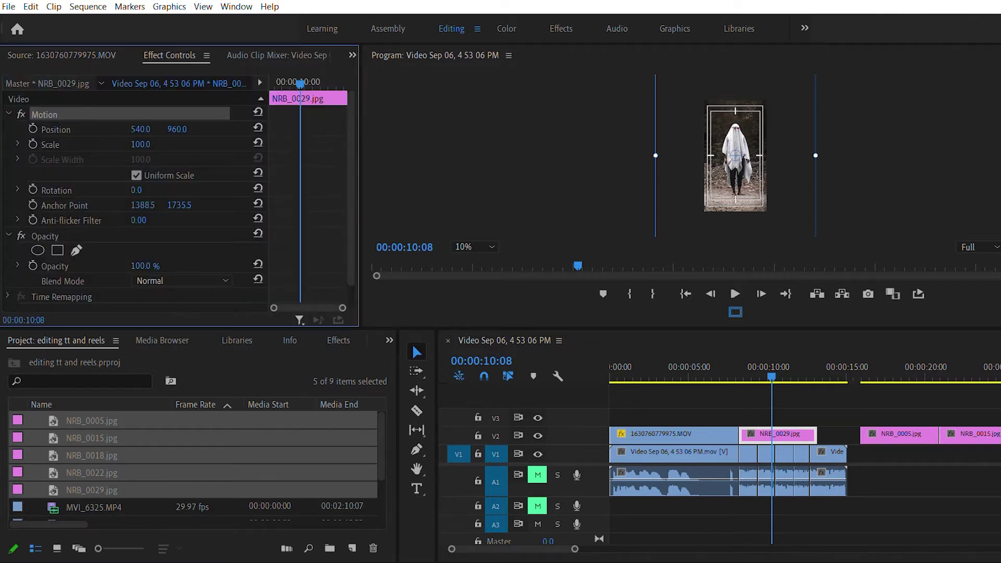
left_click(151, 144)
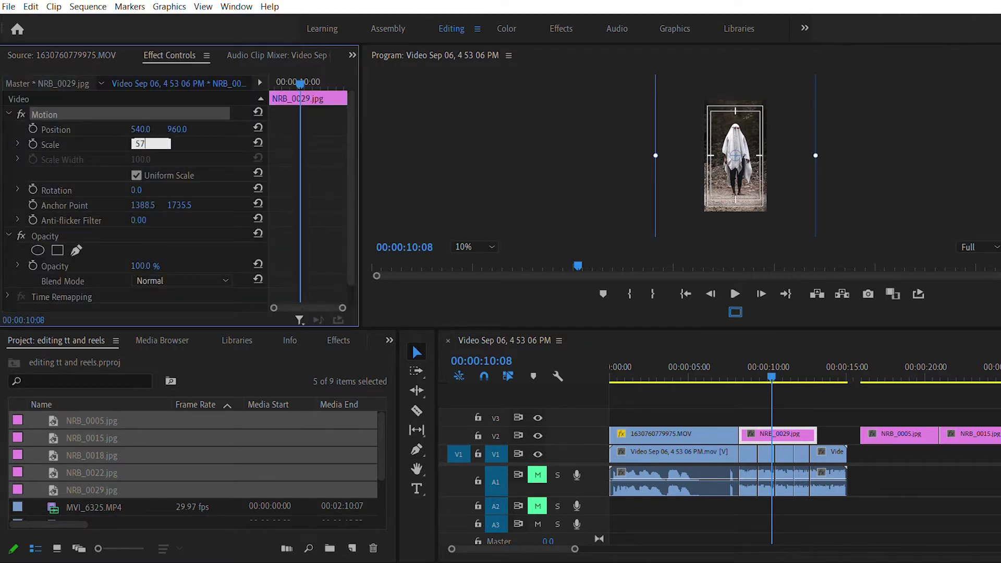
key("Return")
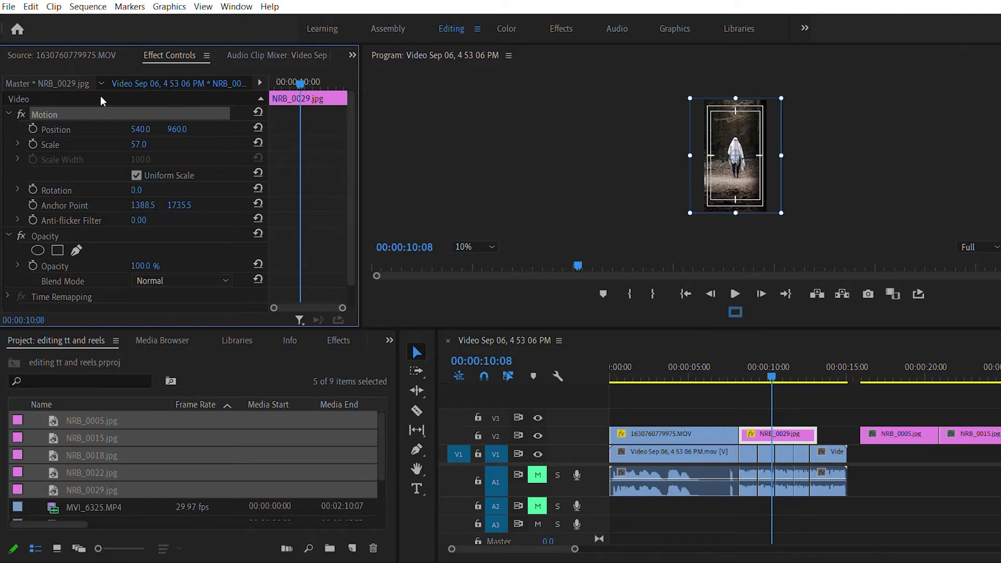
Step: Select the remaining NRB photo clips on track V2 and apply the motion settings of NRB_0029.jpg to them
scroll(921, 464, "right", 6)
scroll(918, 463, "left", 3)
left_click_drag(726, 412, 999, 443)
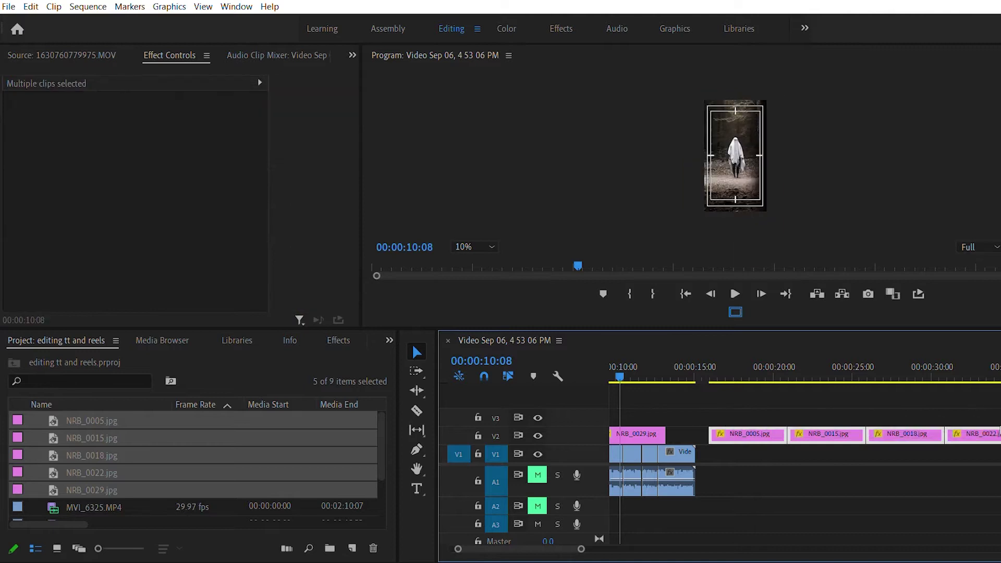
Step: Close the gap between NRB_0029.jpg and NRB_0005.jpg on track V2
left_click(682, 432)
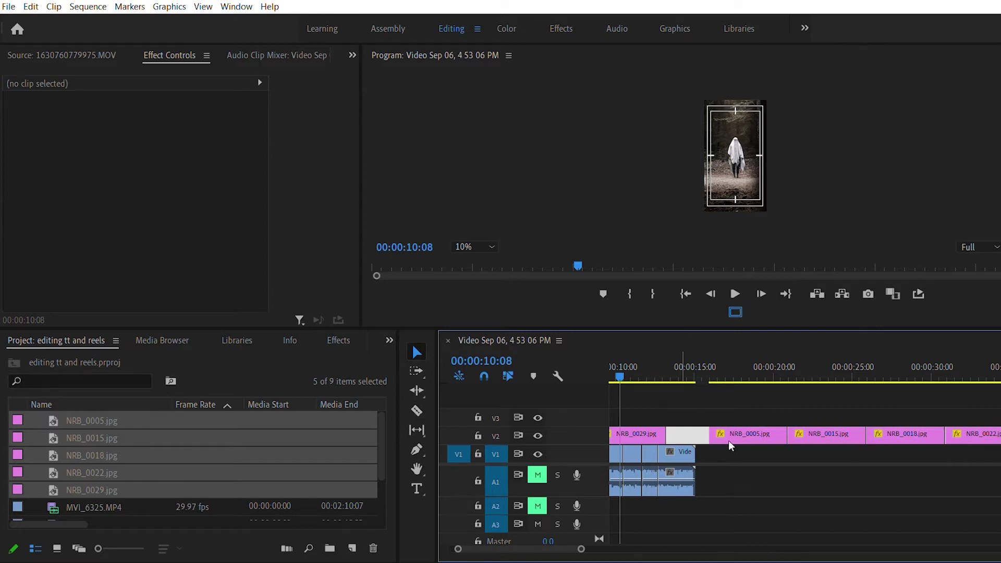
key("Delete")
scroll(738, 442, "up", 3)
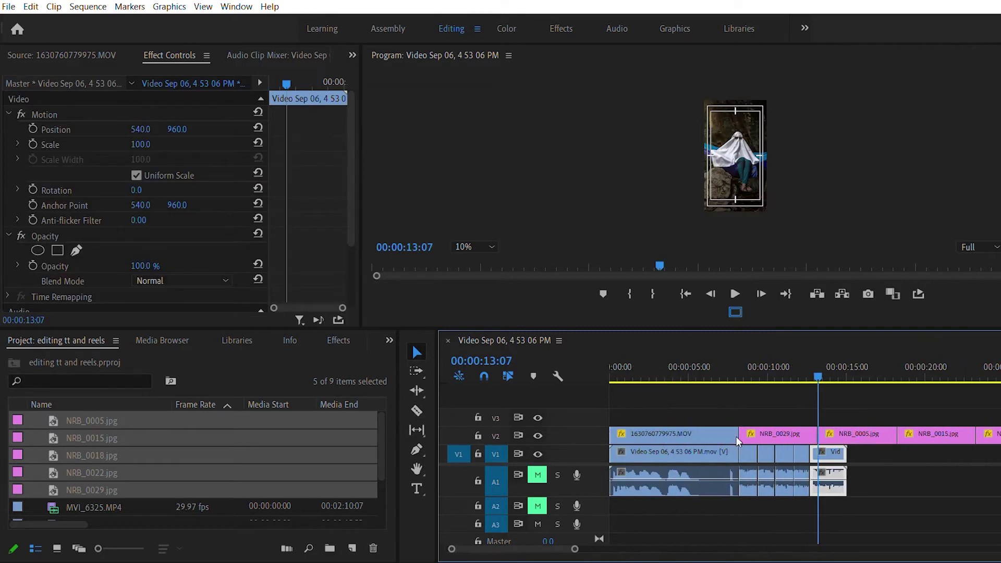
Step: Trim NRB_0029.jpg, NRB_0005.jpg and NRB_0015.jpg on V2 and place them back to back over the reference's successive cuts
left_click(764, 432)
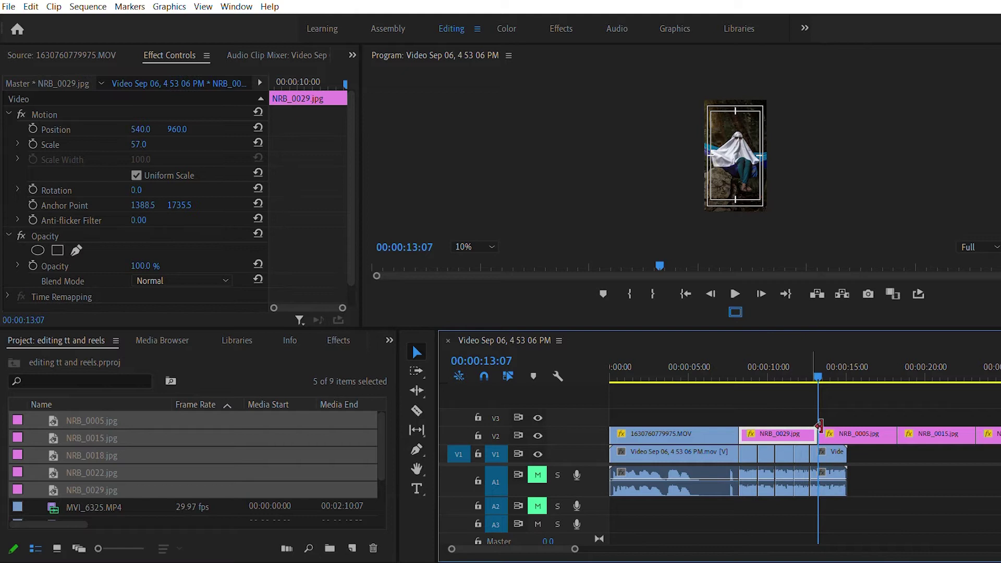
left_click(746, 428)
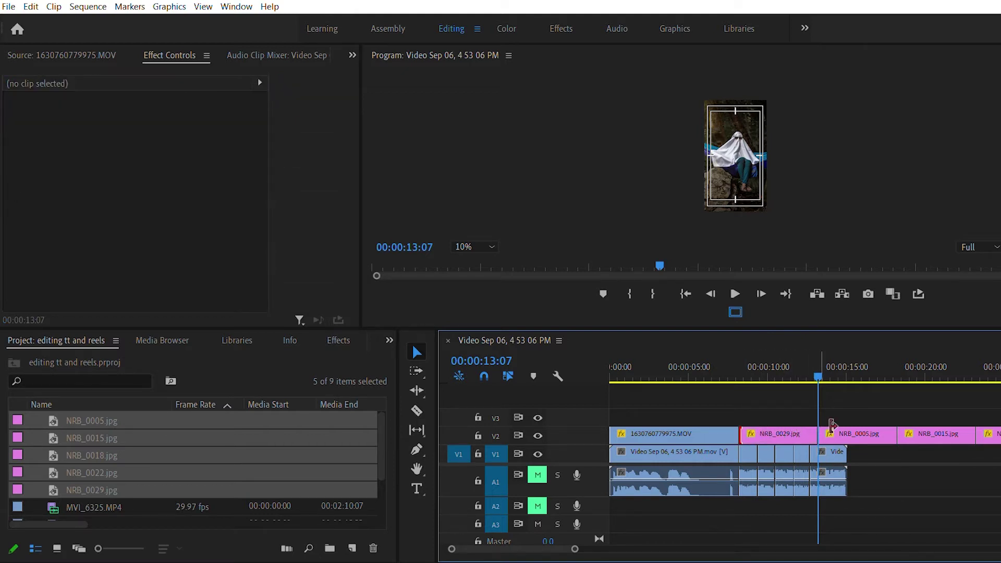
left_click_drag(826, 427, 757, 431)
left_click_drag(859, 421, 775, 431)
left_click_drag(918, 432, 801, 434)
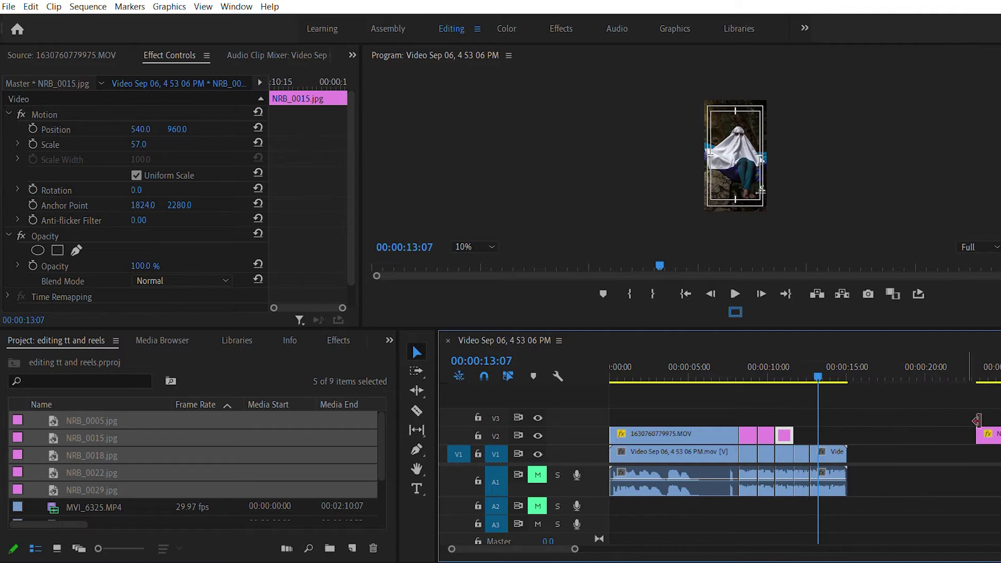
Step: Move NRB_0018.jpg and NRB_0022.jpg after the other photos and trim them to the last two cuts, ending with the reference
left_click_drag(988, 434, 825, 419)
left_click_drag(887, 428, 836, 436)
scroll(836, 435, "right", 4)
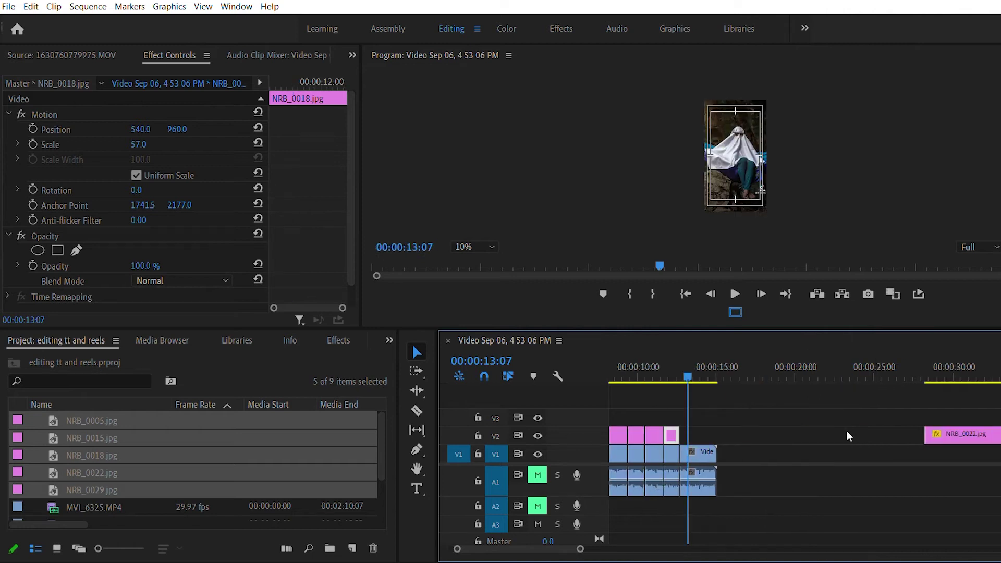
scroll(847, 436, "left", 3)
left_click_drag(995, 434, 785, 420)
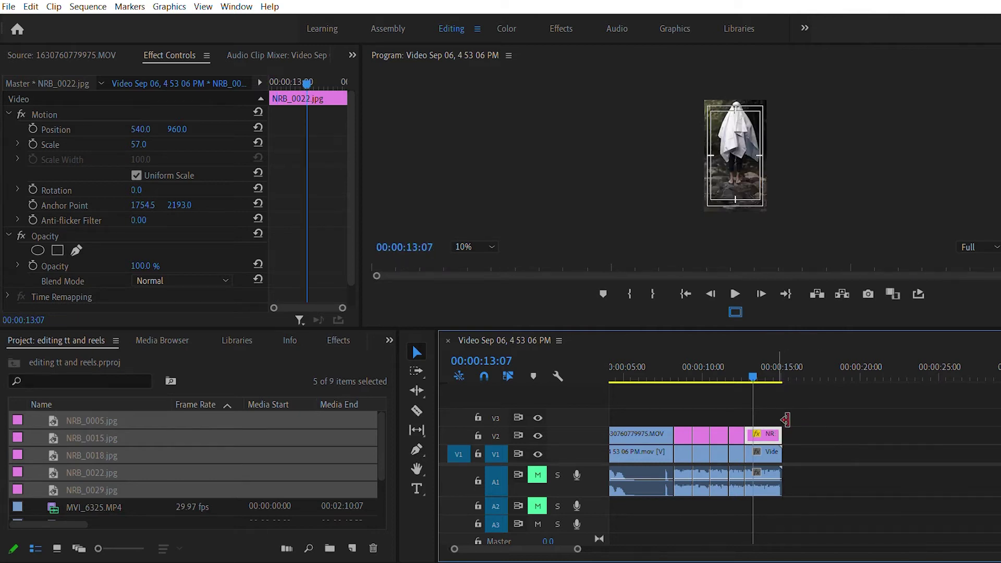
scroll(780, 418, "left", 2)
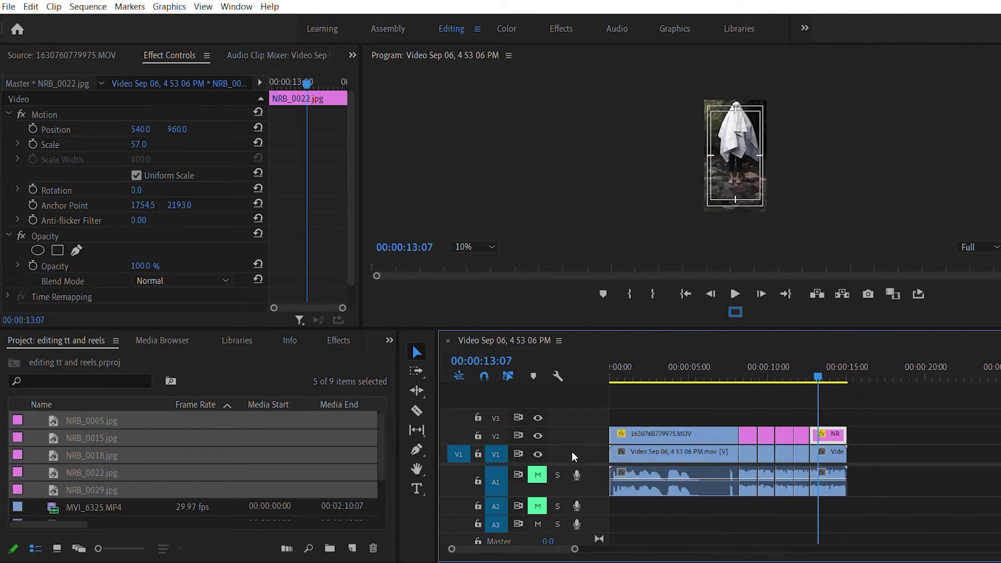
Step: Unmute track A1 and play the sequence from the start in a maximized Program monitor zoomed to Fit, then restore the layout
left_click(543, 472)
key("Home")
key("space")
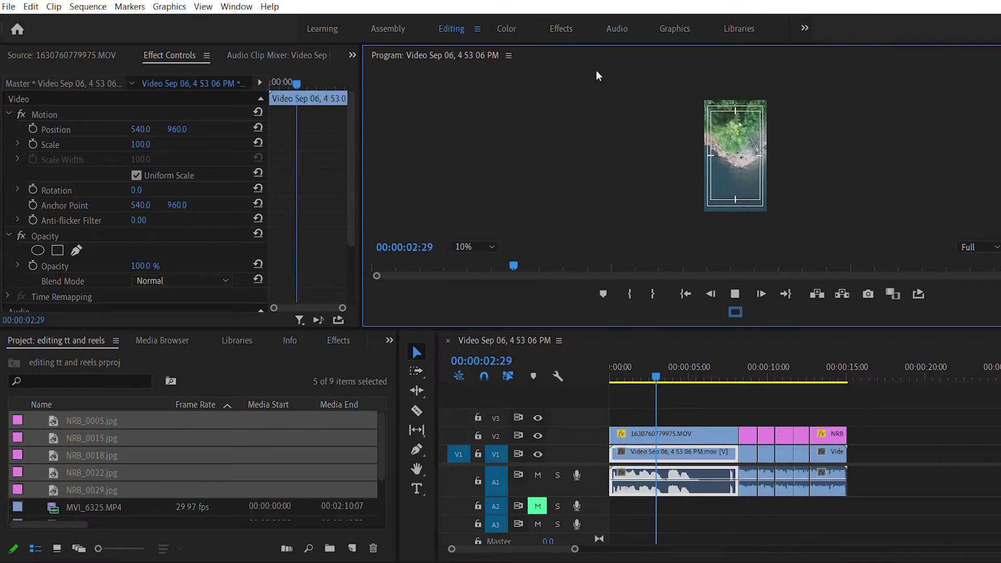
key("grave")
left_click(126, 477)
left_click(129, 328)
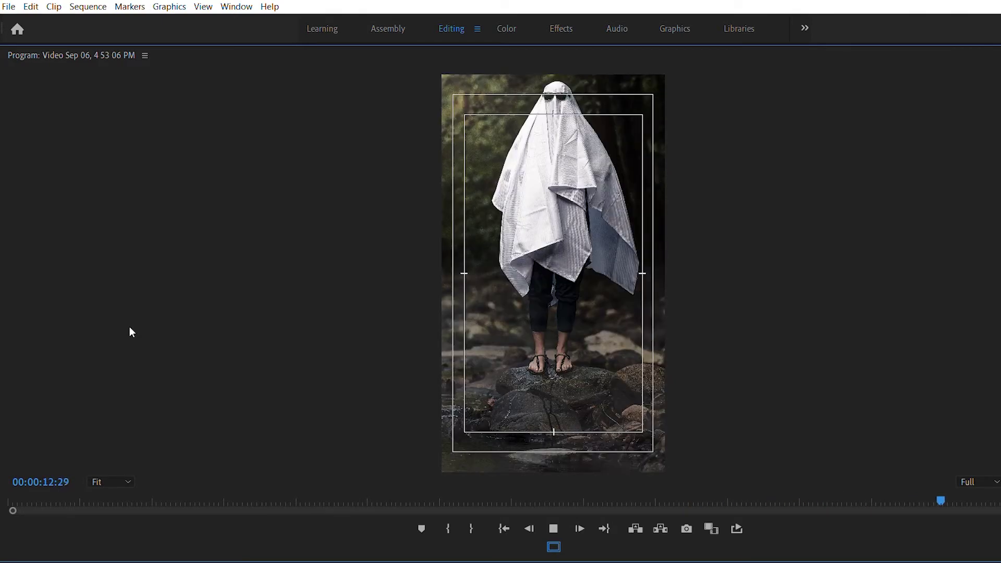
key("space")
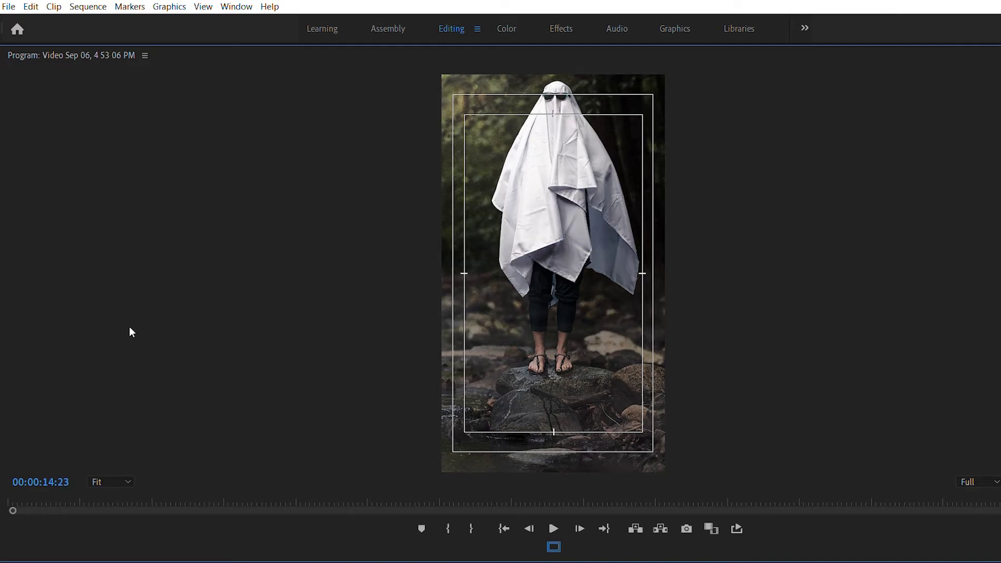
key("space")
key("grave")
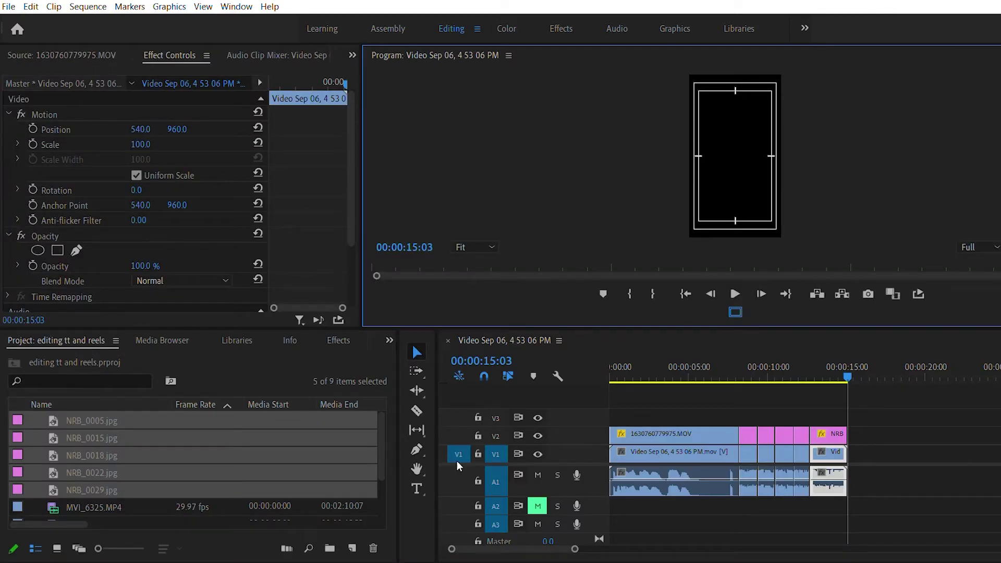
Step: Scale up the NRB_0005.jpg photo in the preview until it fills the height of the vertical frame
left_click(774, 365)
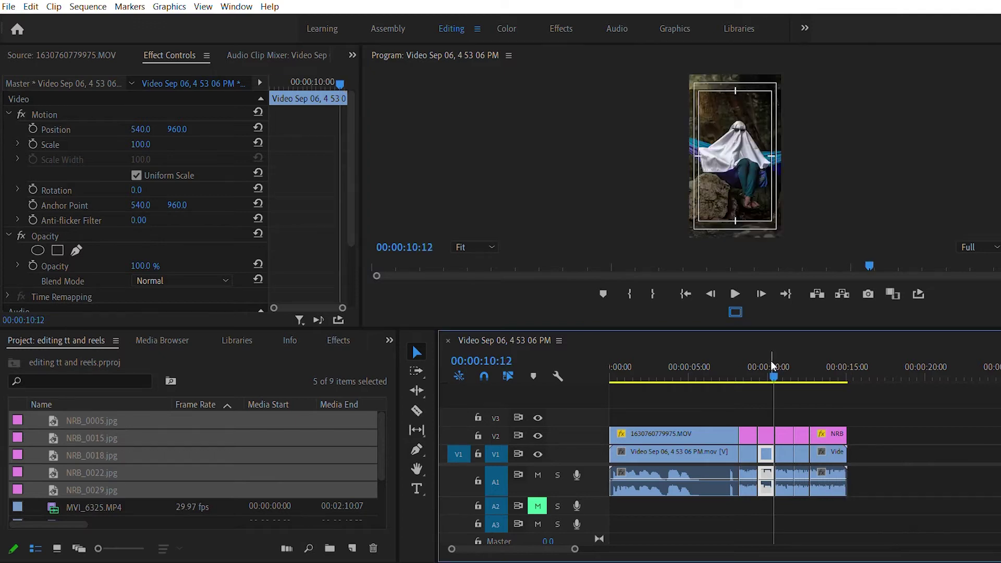
left_click(750, 146)
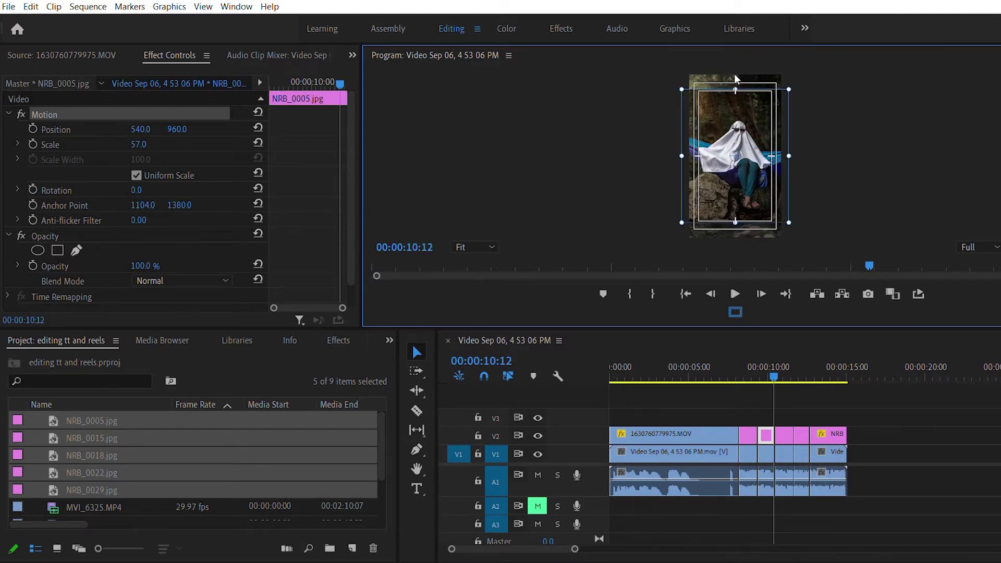
left_click_drag(742, 81, 747, 67)
Step: Scale the NRB_0015.jpg photo down to 42.5 so the whole figure fits in the frame
left_click(784, 360)
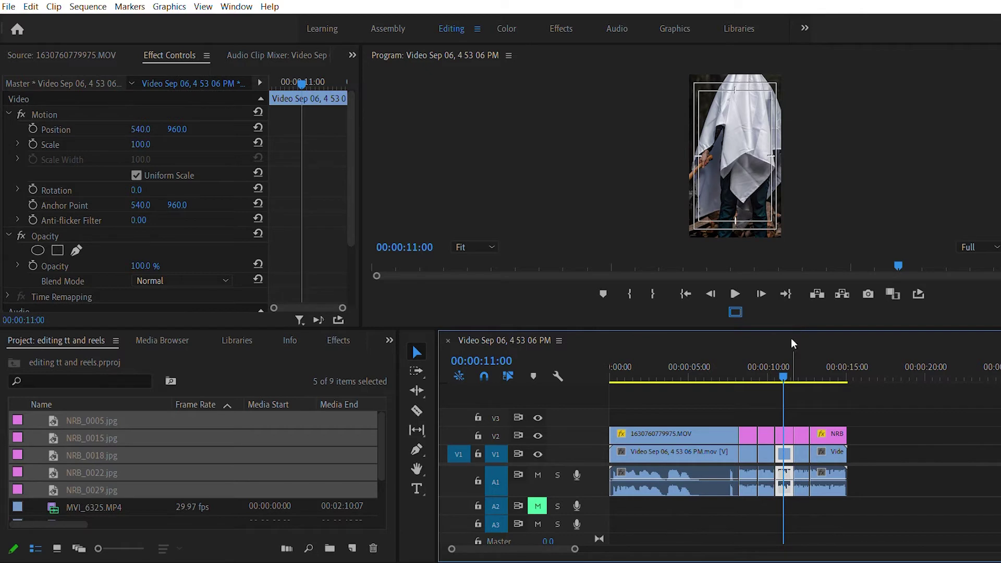
left_click(785, 434)
left_click(750, 166)
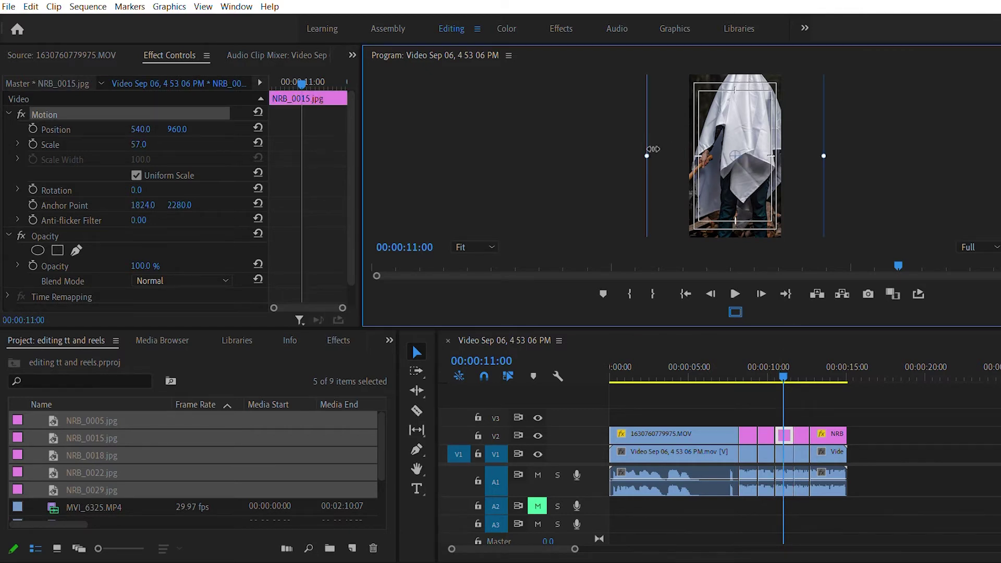
left_click(648, 148)
left_click(715, 135)
left_click_drag(653, 148, 676, 151)
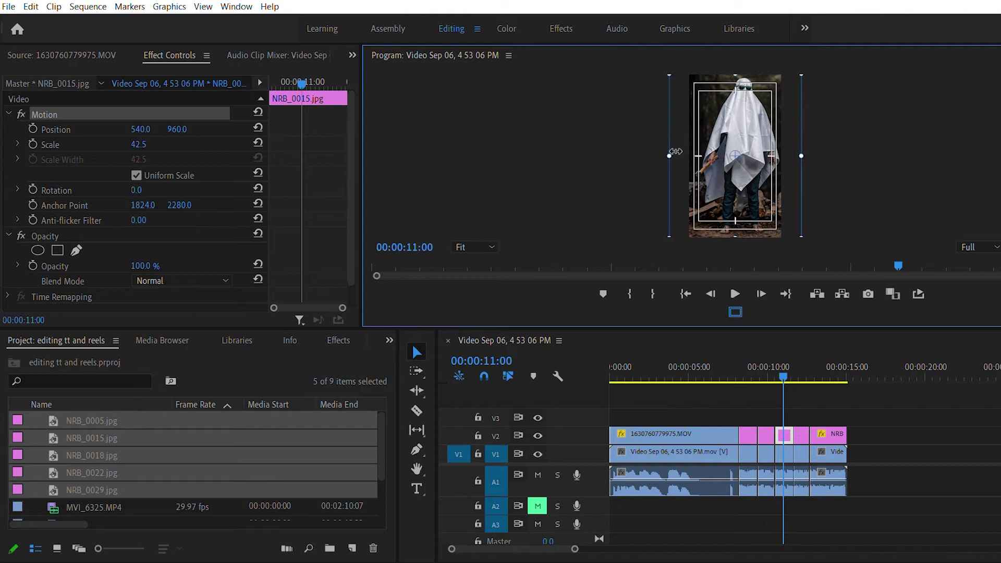
Step: Scale the NRB_0018.jpg photo down to 44.3 and check the framing of the last photo
left_click(806, 367)
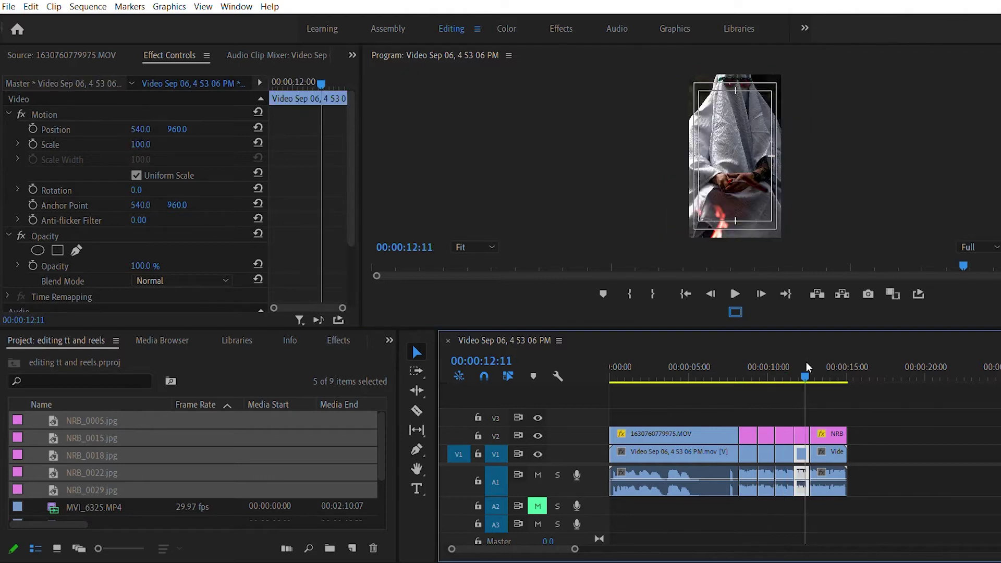
left_click(802, 434)
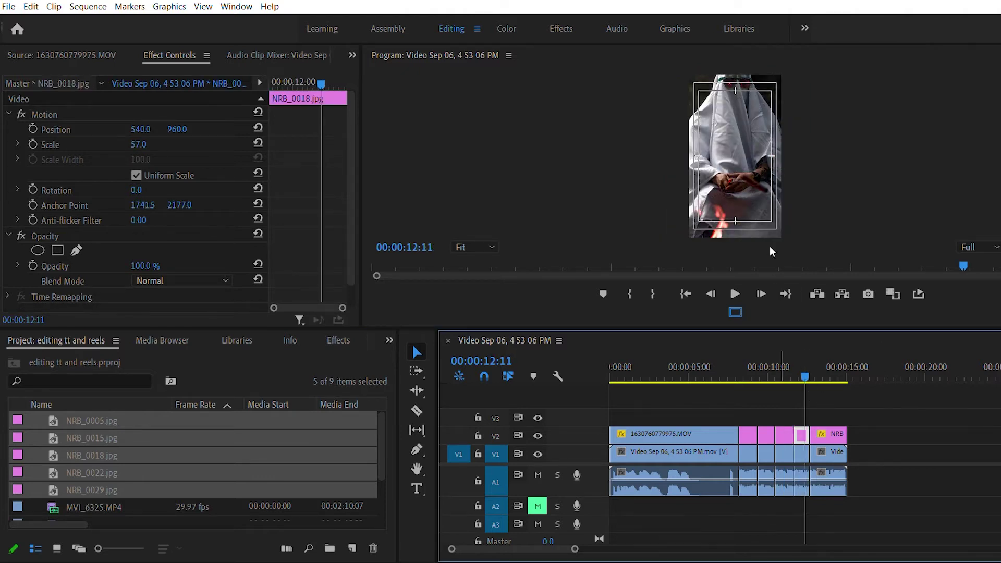
left_click(772, 228)
left_click(759, 175)
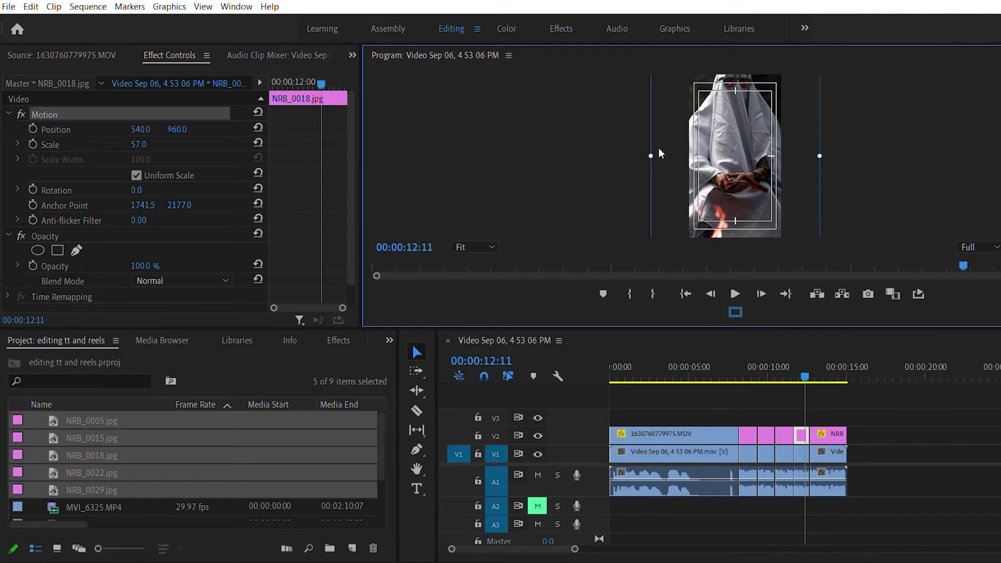
left_click_drag(659, 148, 676, 152)
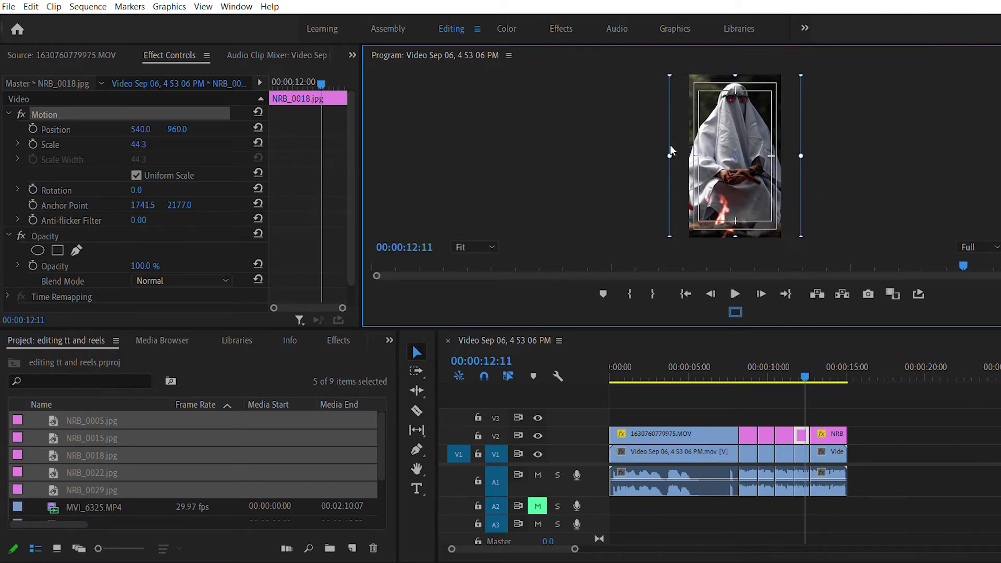
left_click(827, 365)
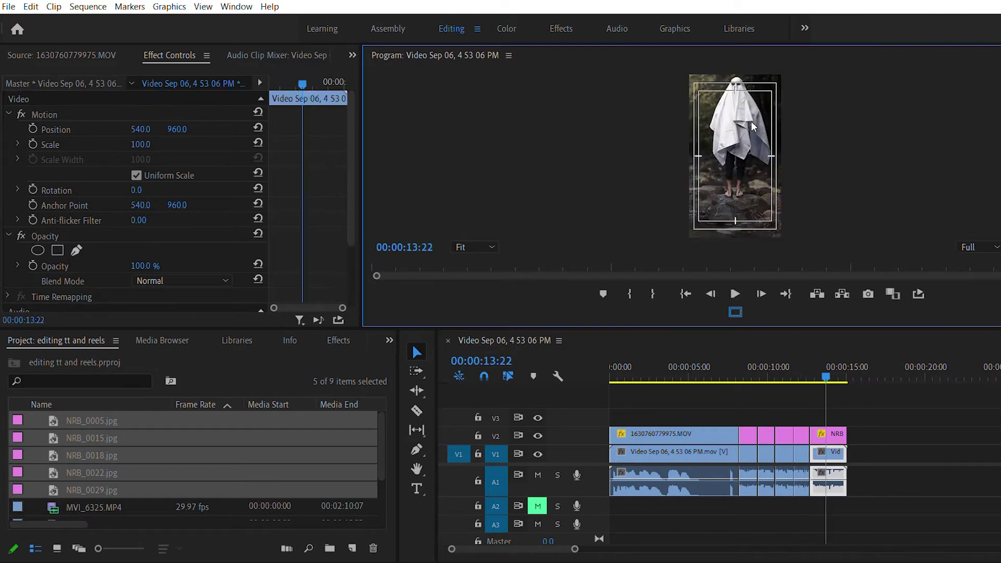
left_click_drag(658, 148, 677, 153)
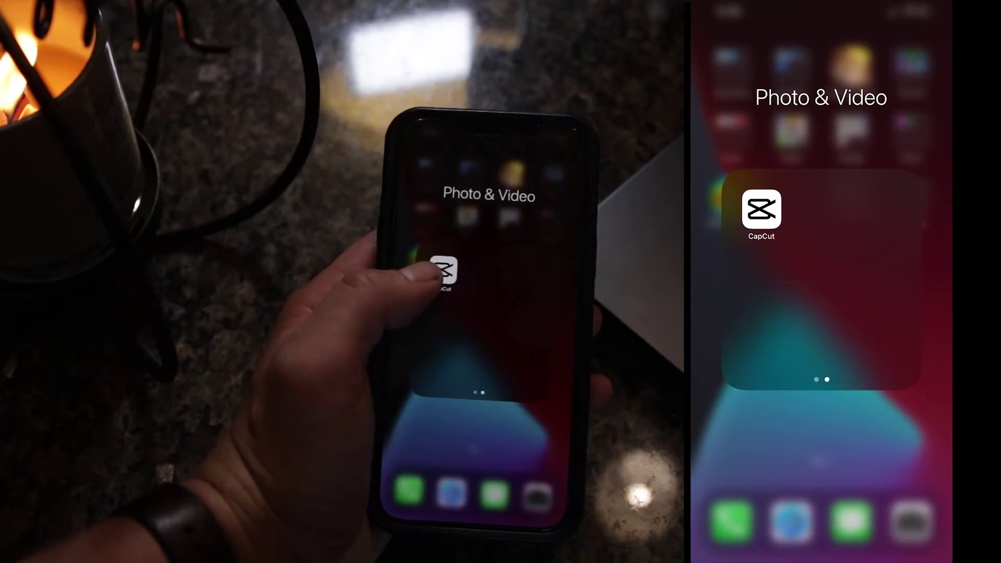
Step: Switch to CapCut on the phone, create a new project, and add the drone clip of two people on the shore after previewing it
left_click(761, 210)
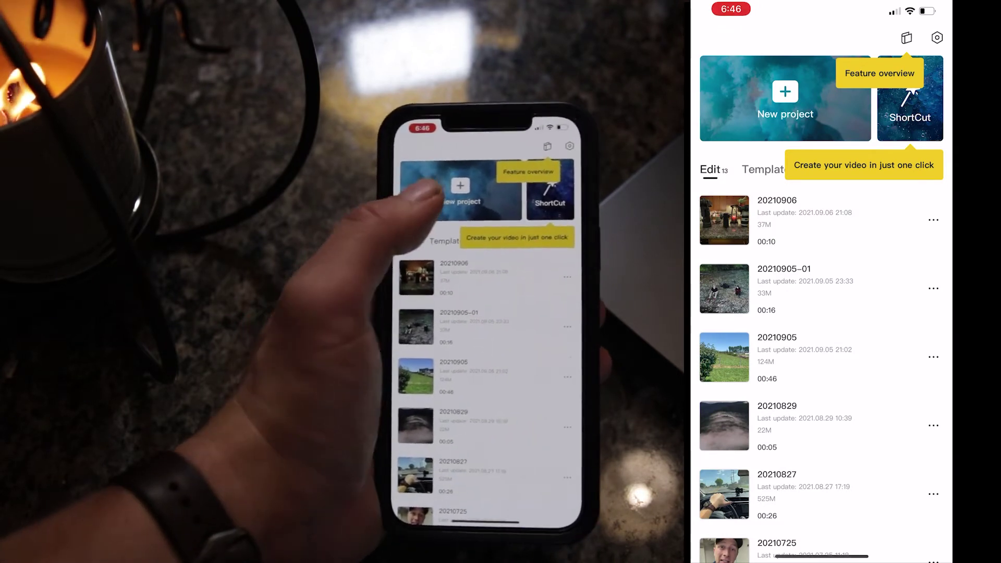
left_click(785, 99)
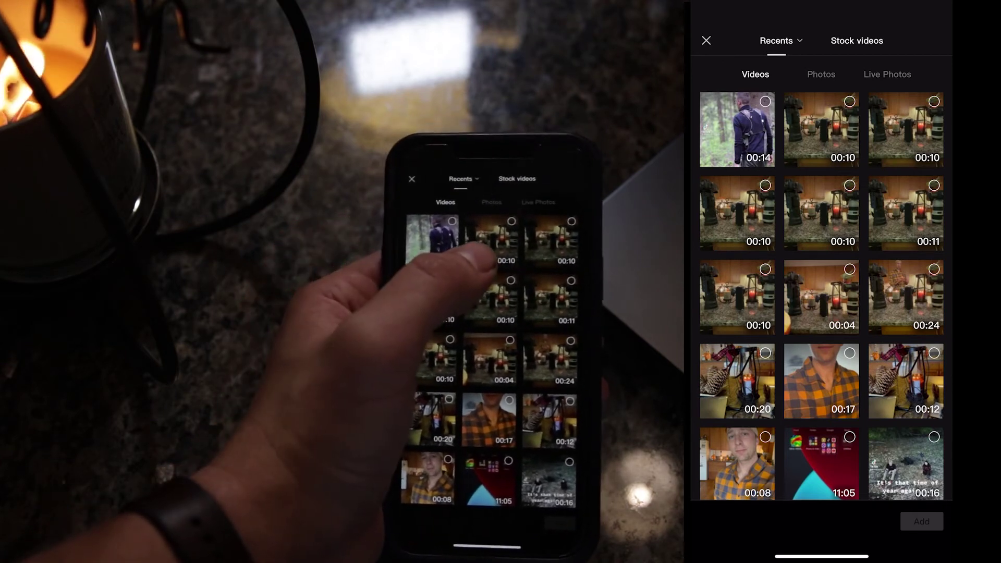
scroll(822, 296, "down", 3)
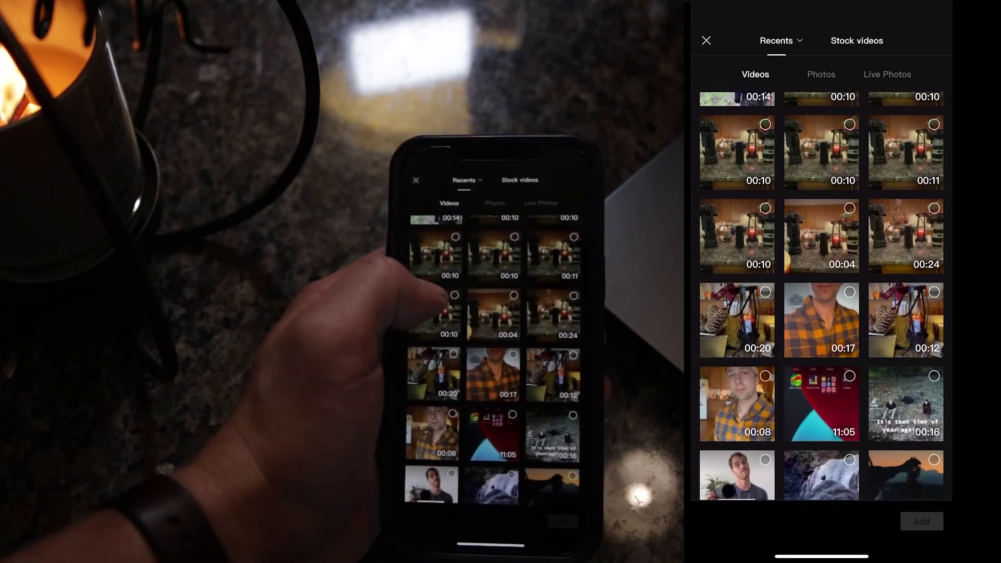
scroll(822, 296, "down", 2)
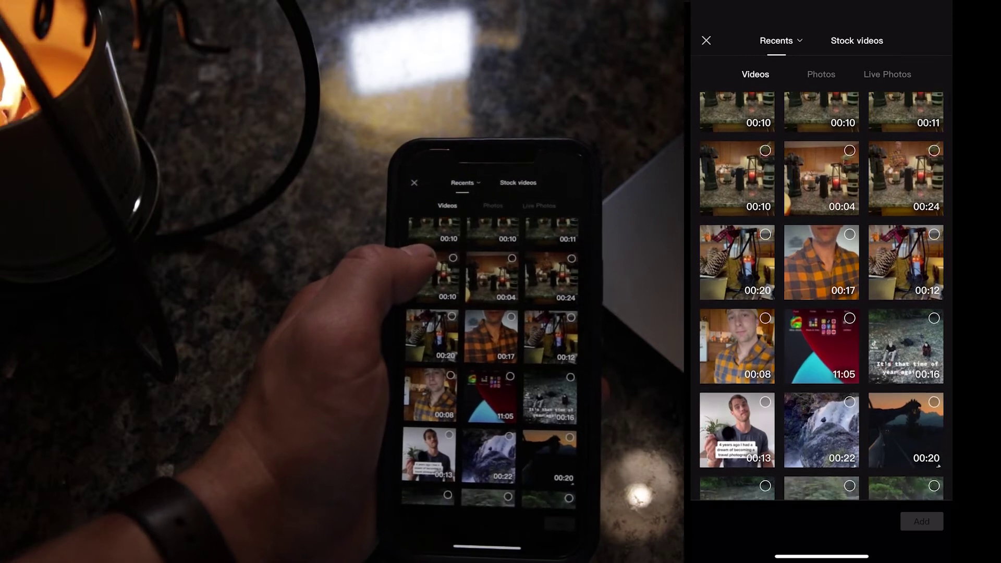
scroll(822, 297, "down", 1)
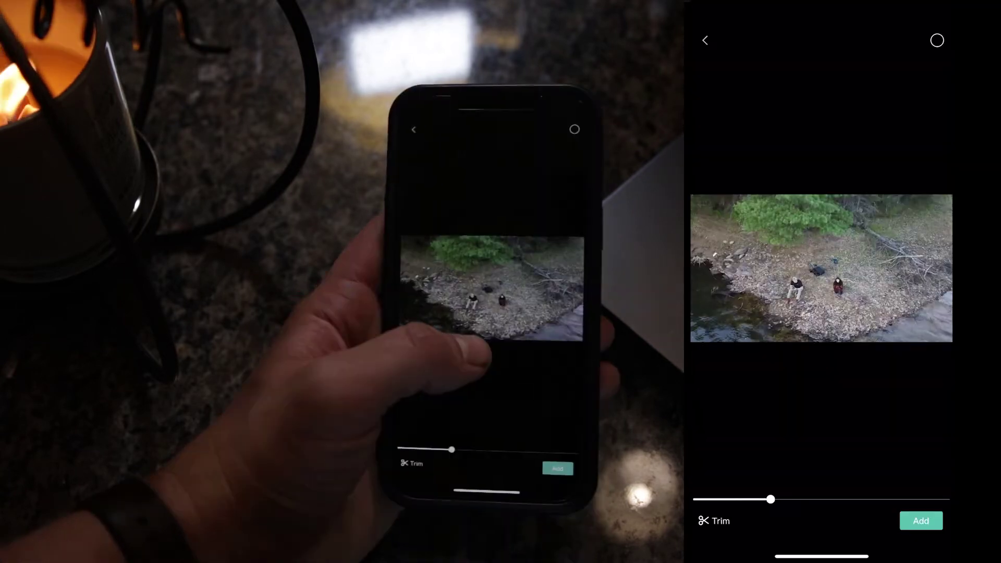
left_click(817, 269)
left_click(816, 267)
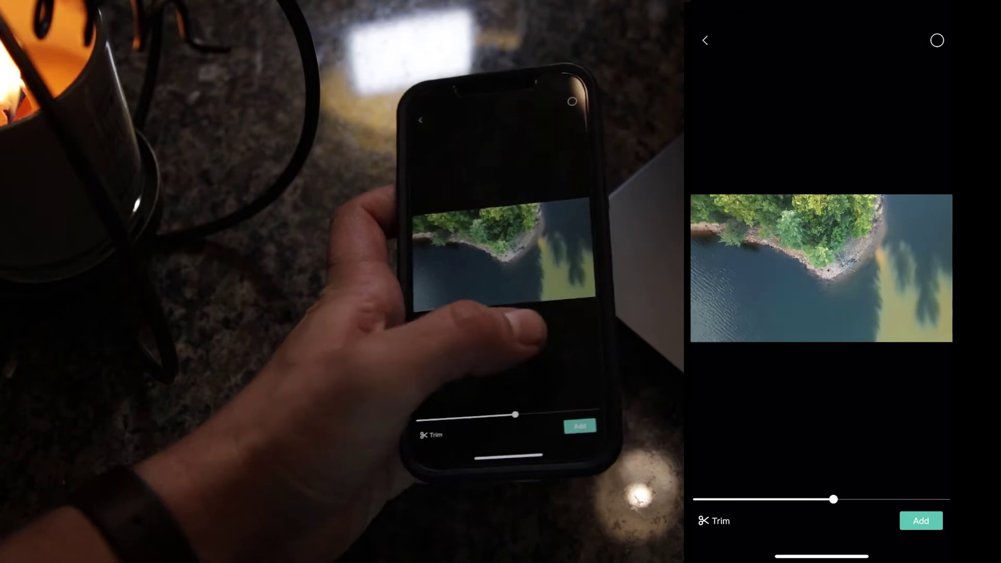
left_click(938, 40)
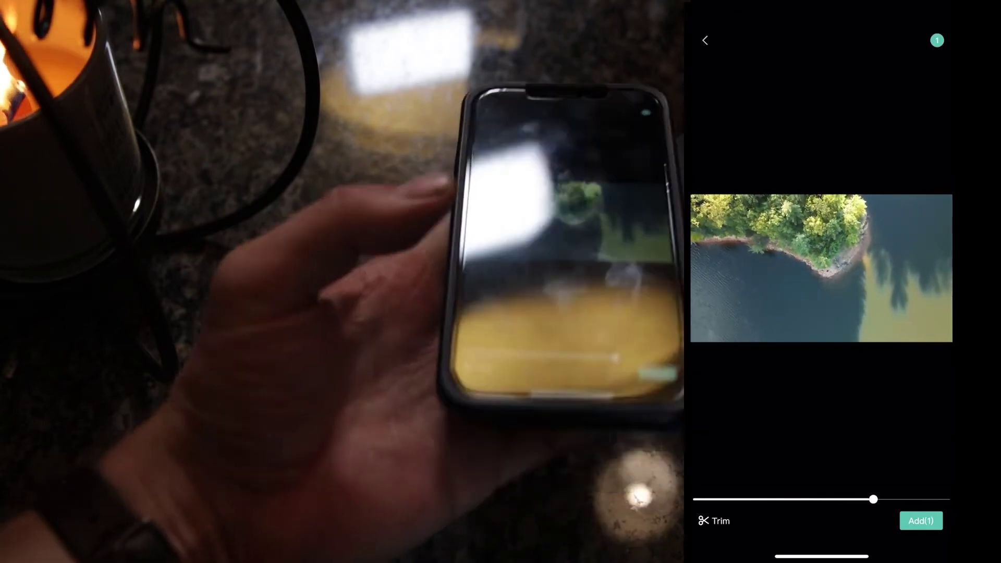
left_click(921, 520)
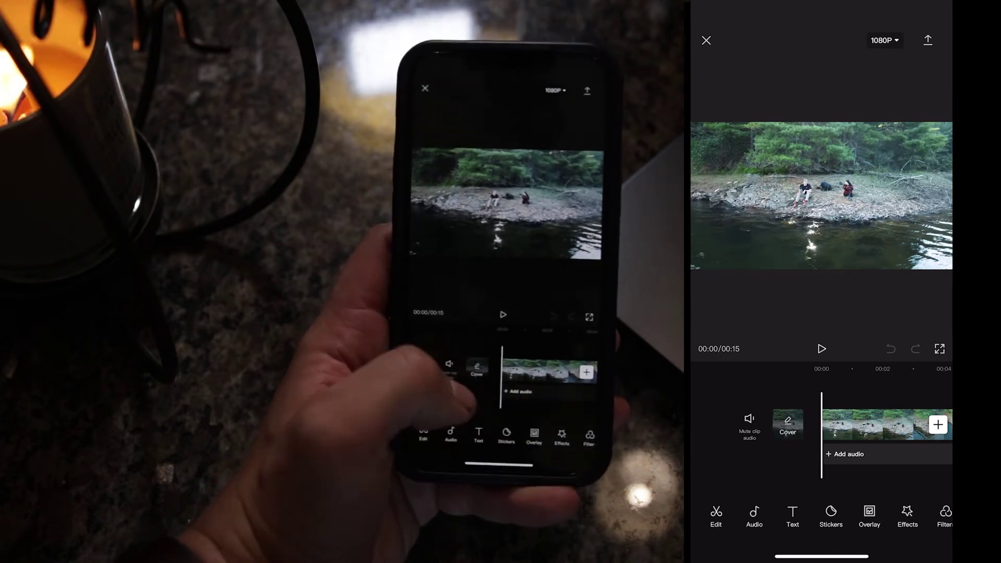
Step: Open the audio options and look through the built-in sound library without adding a sound
left_click(755, 516)
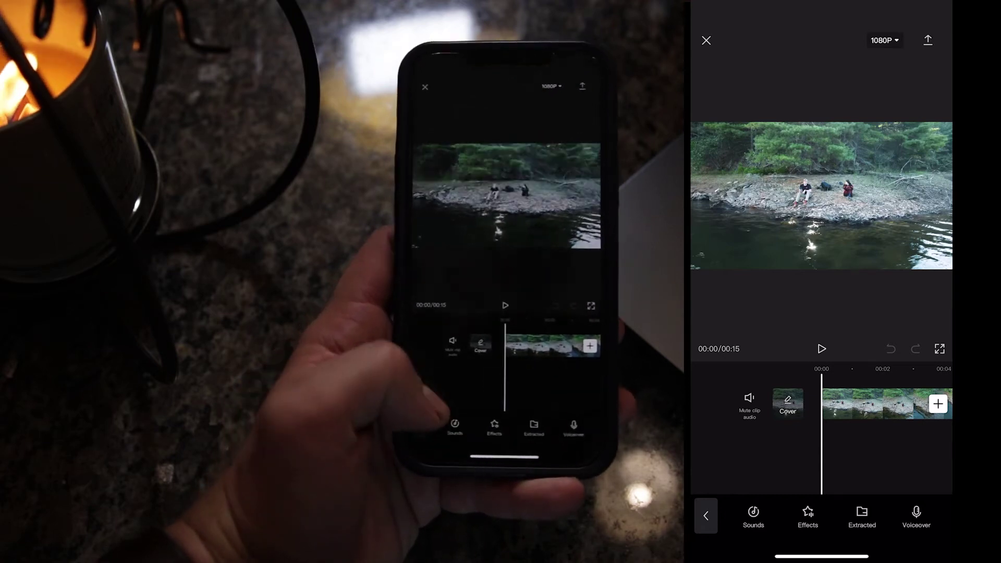
left_click(754, 517)
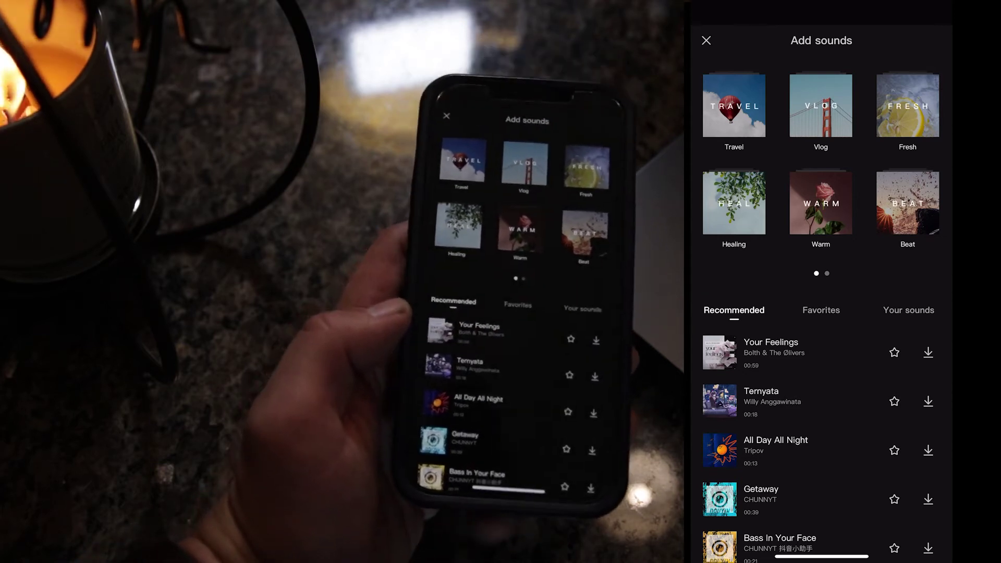
left_click(706, 40)
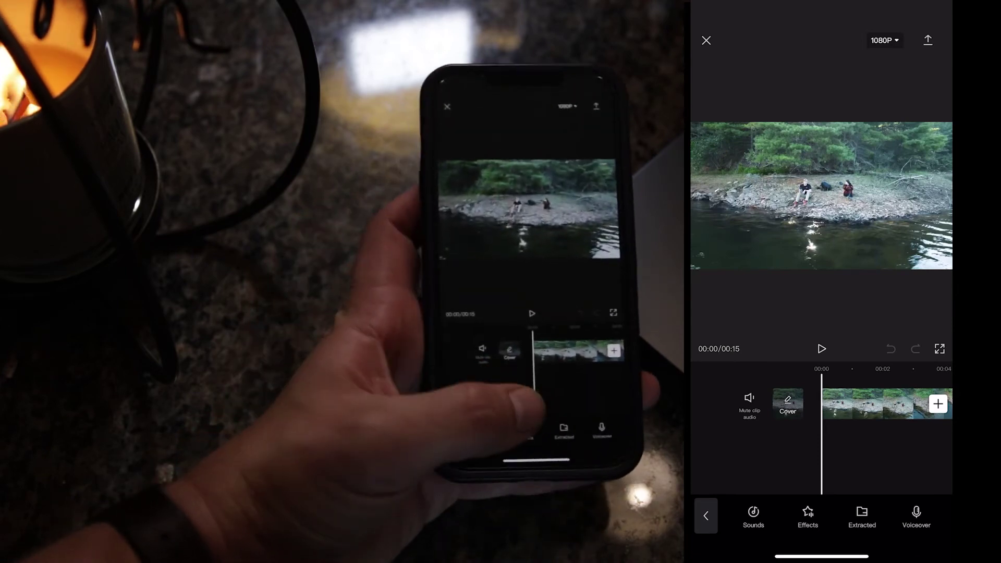
Step: Extract the sound from the saved 16-second "It's that time of year again" TikTok video and add it to the project
left_click(938, 404)
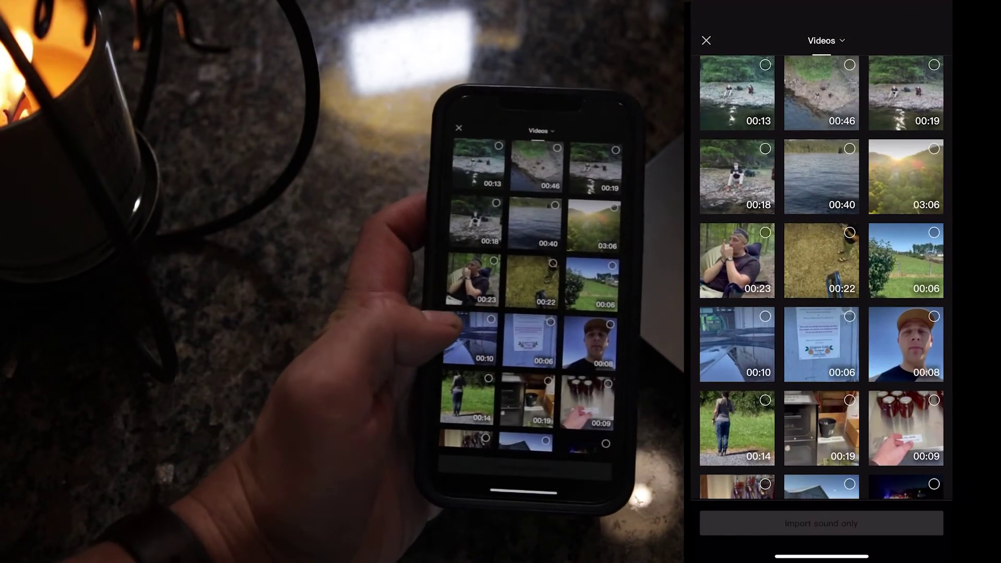
scroll(822, 276, "up", 5)
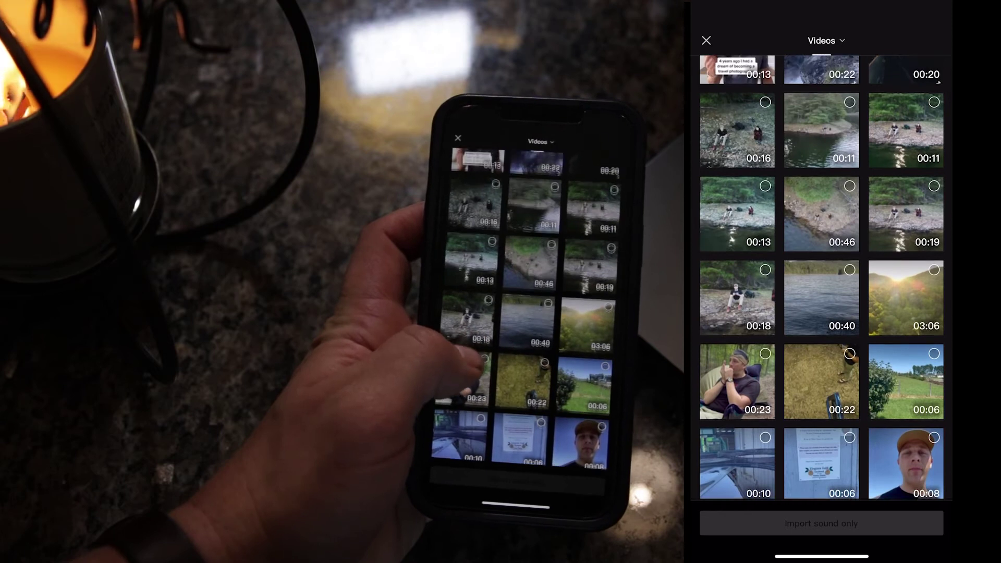
scroll(821, 276, "up", 2)
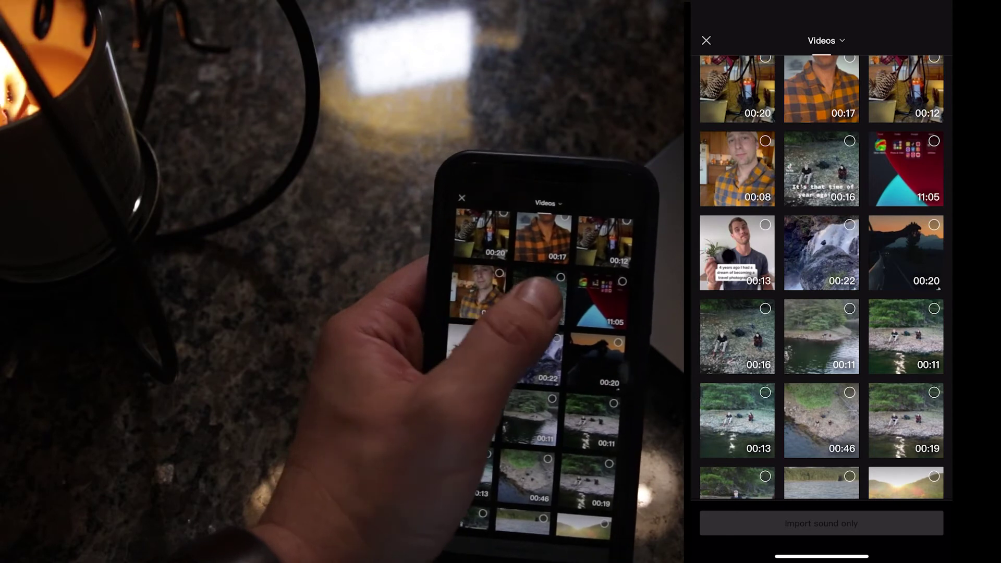
left_click(822, 169)
left_click(938, 40)
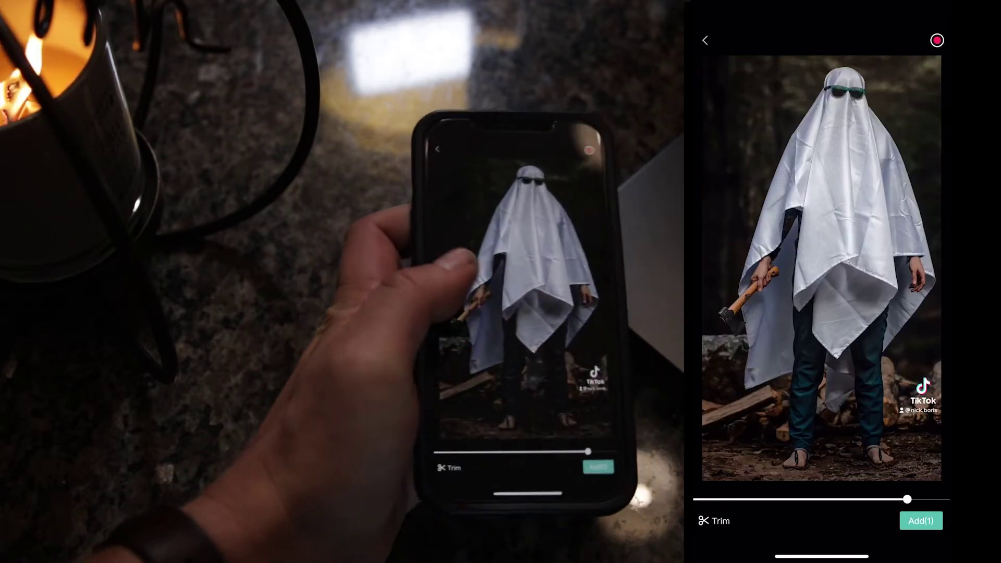
left_click(921, 521)
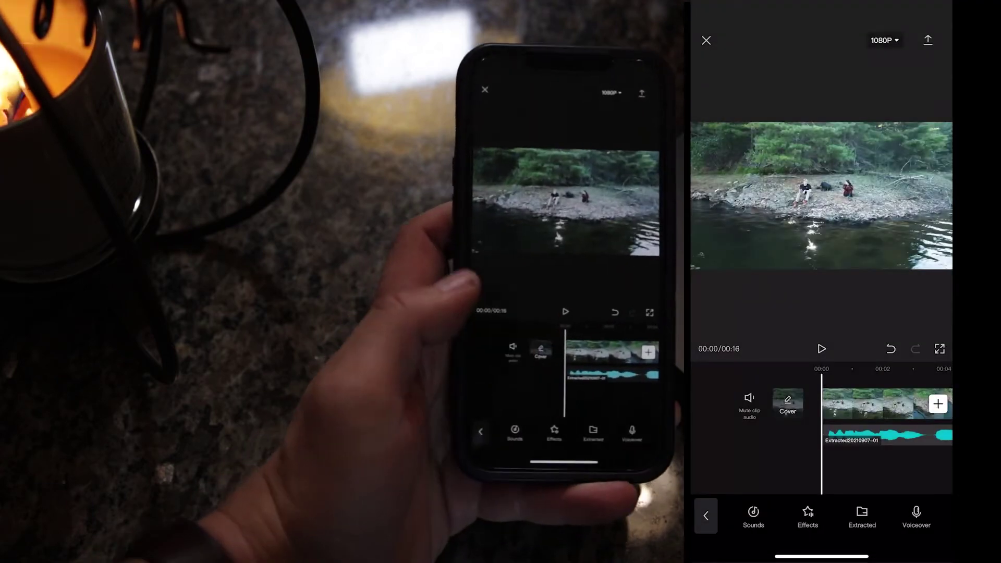
Step: Select the drone clip, compare its end with the beat in the extracted audio, and trim its start to a 9.8 s duration
left_click_drag(838, 434, 704, 434)
left_click_drag(778, 428, 709, 412)
left_click_drag(887, 404, 703, 405)
left_click_drag(856, 404, 773, 404)
left_click(741, 404)
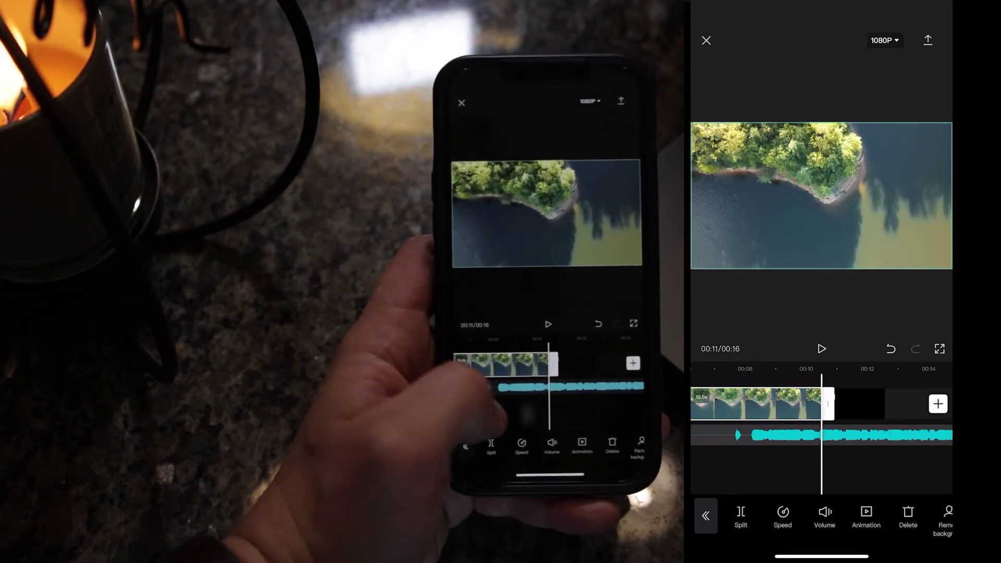
left_click_drag(818, 449, 897, 449)
left_click_drag(746, 404, 850, 404)
left_click_drag(923, 453, 694, 454)
left_click_drag(772, 454, 860, 453)
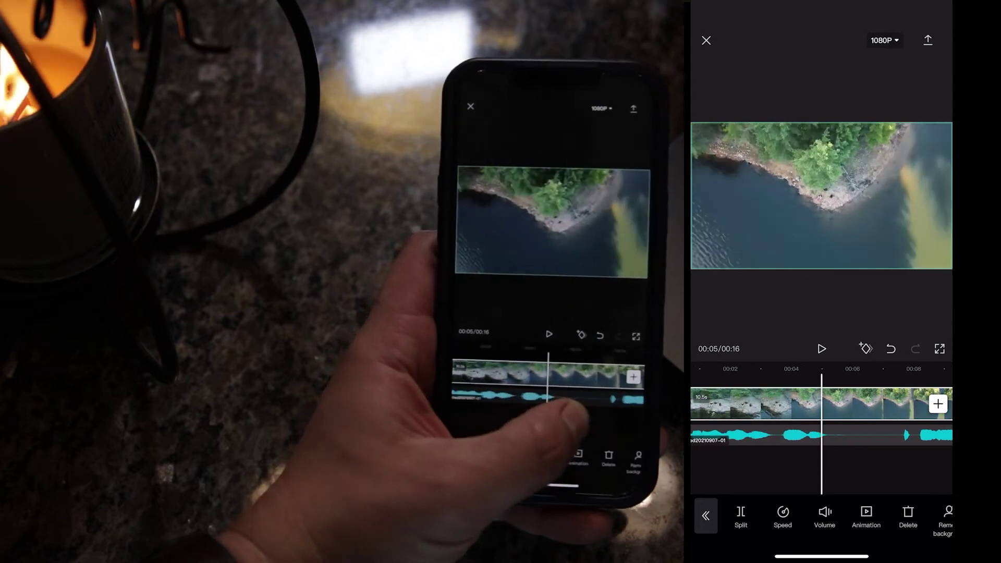
left_click_drag(795, 454, 855, 454)
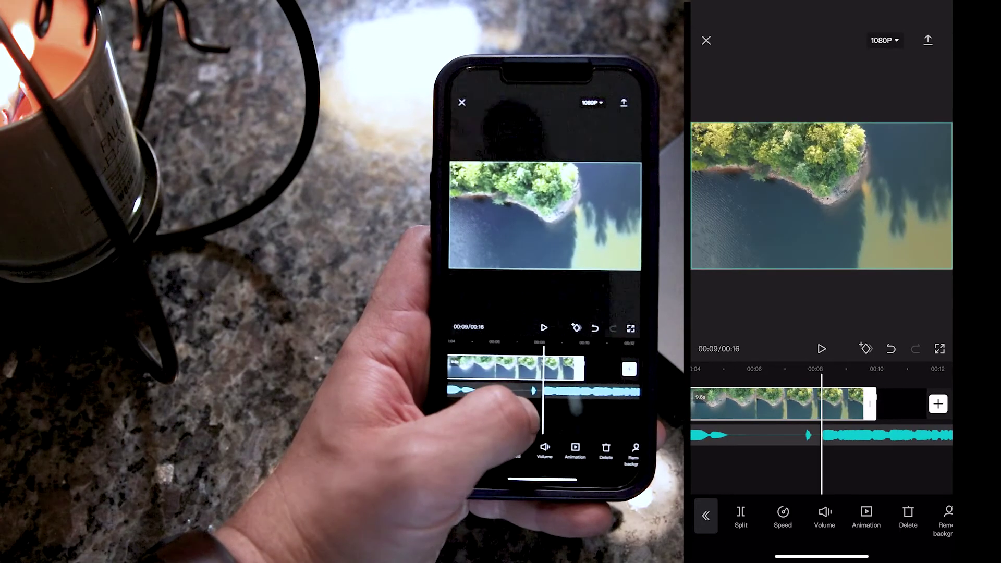
left_click_drag(782, 404, 790, 404)
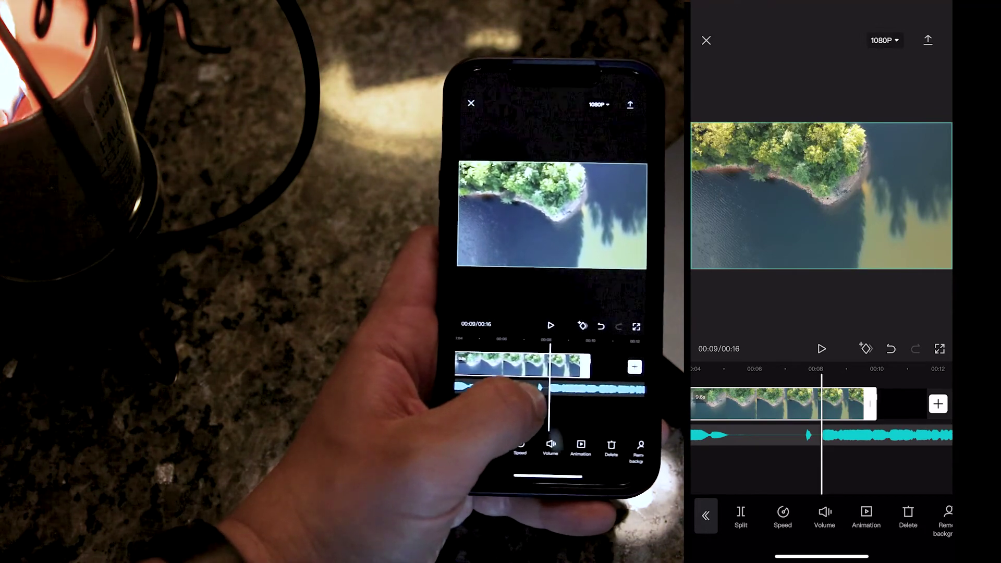
Step: Trim the drone clip's start further to an 8.0 s duration and check its end against the beat in the audio
left_click_drag(730, 405, 934, 405)
left_click_drag(769, 404, 803, 404)
left_click_drag(869, 404, 624, 404)
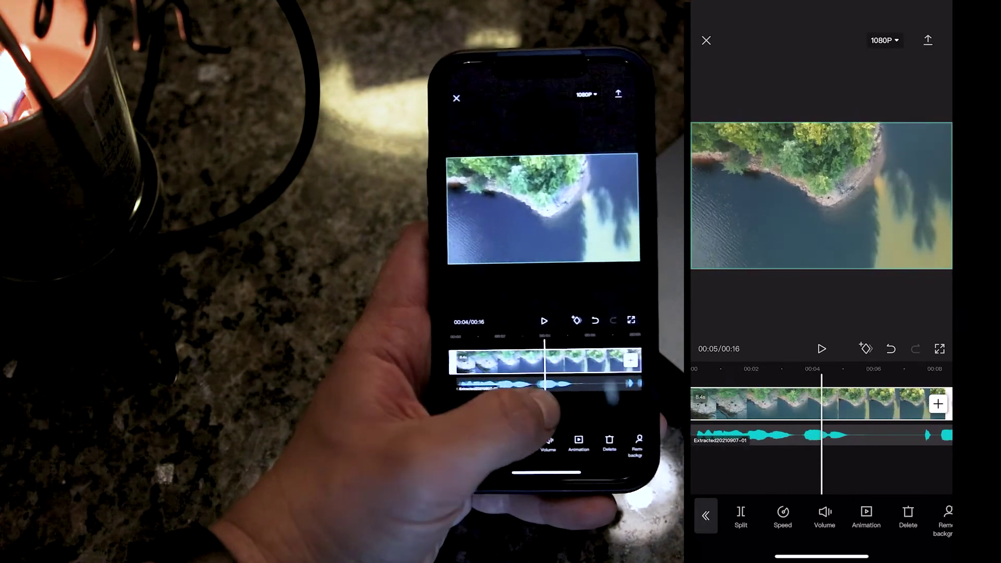
left_click_drag(821, 404, 844, 404)
left_click_drag(705, 405, 718, 404)
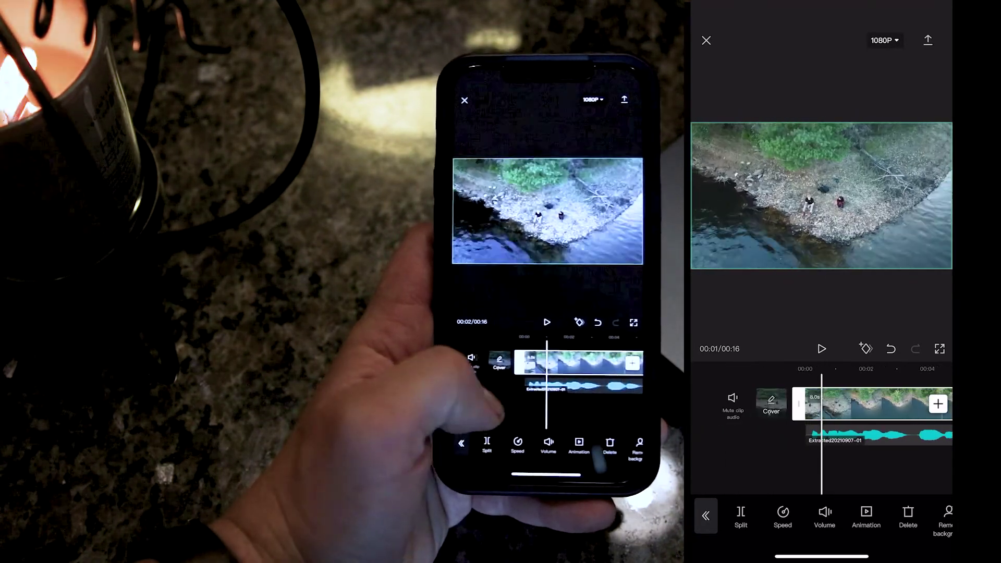
left_click_drag(897, 404, 746, 404)
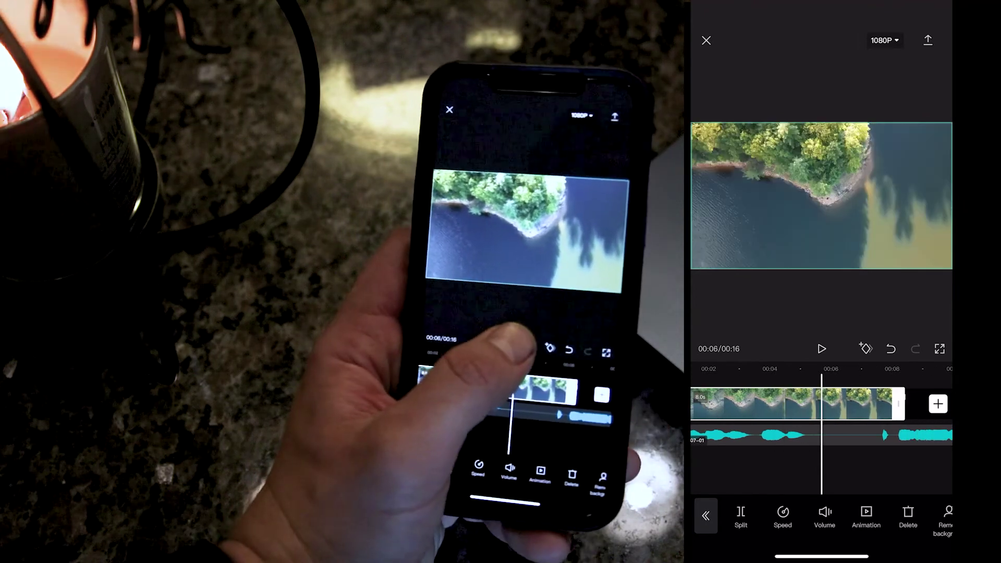
left_click(822, 349)
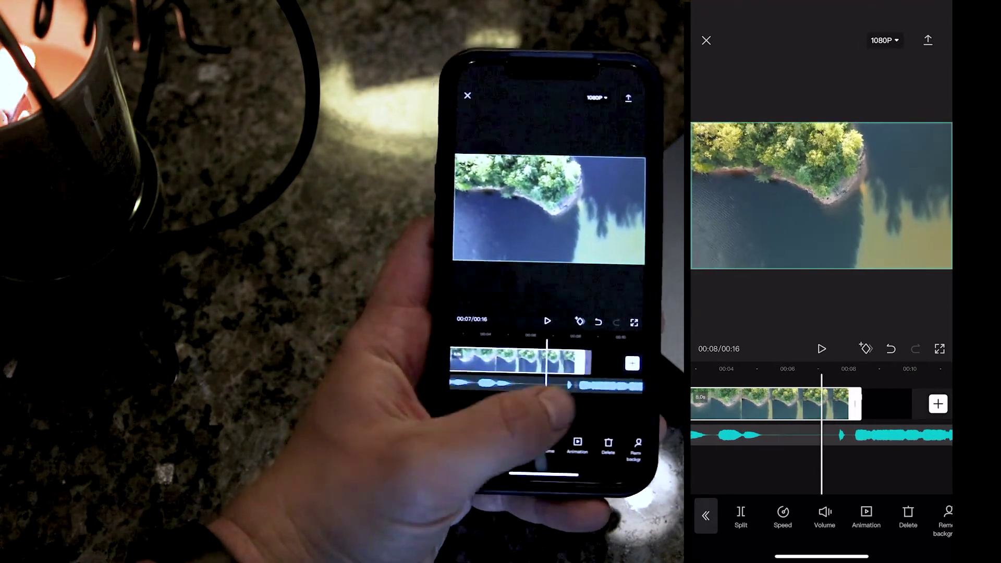
Step: Mute the original clip audio and play the edit from the start with the extracted sound
left_click_drag(757, 454, 906, 454)
left_click(751, 405)
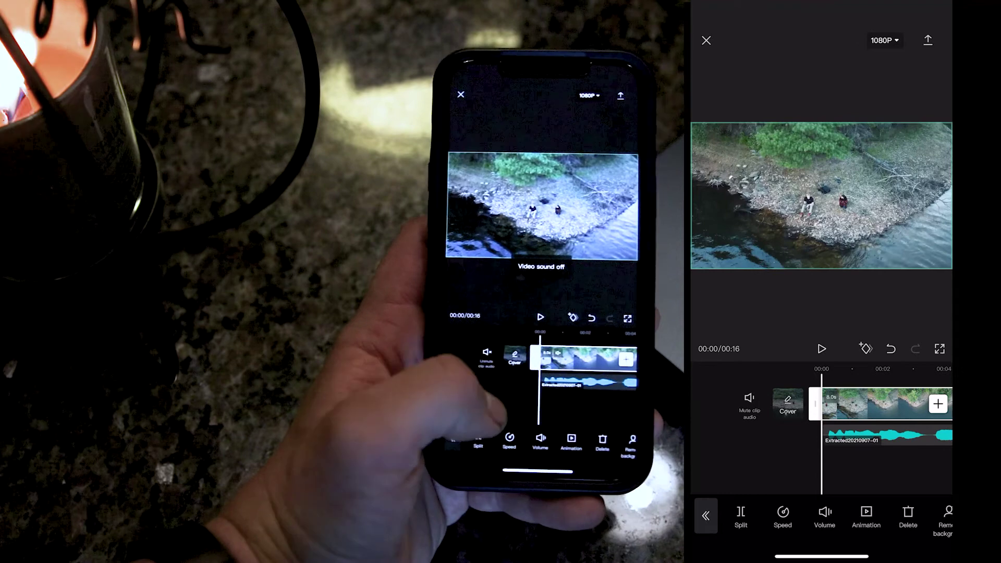
left_click(822, 349)
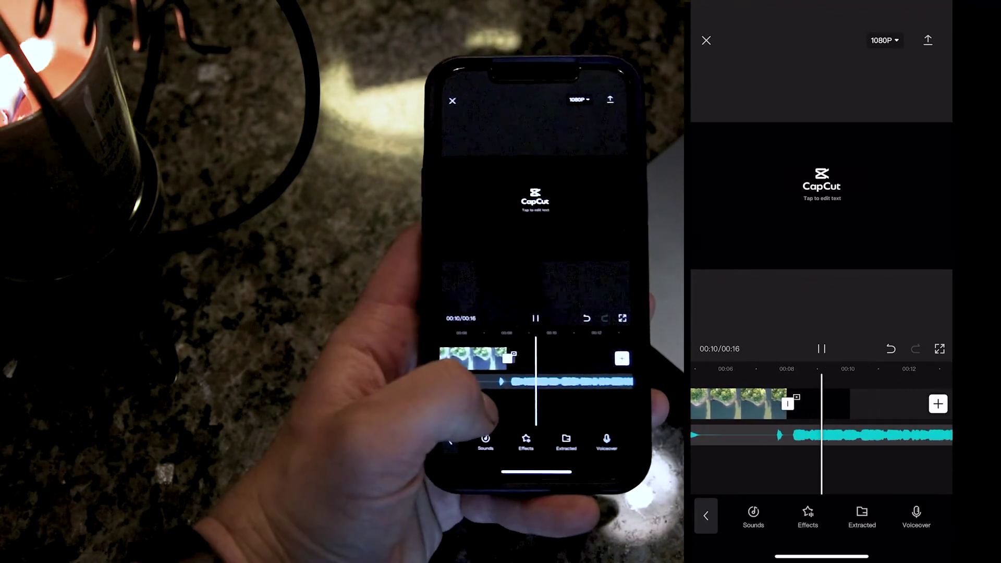
Step: Select the black CapCut ending clip that follows the drone clip on the timeline
left_click(804, 404)
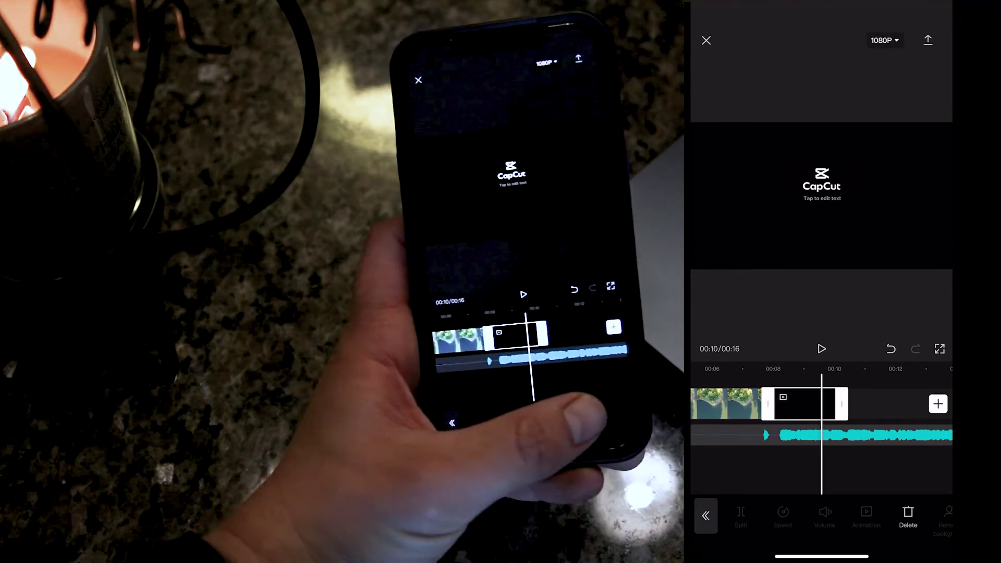